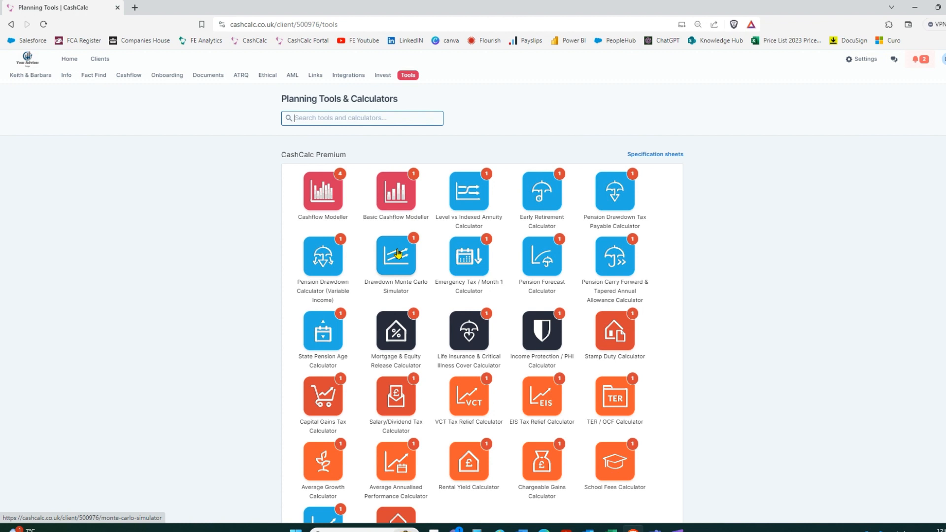
- Open the Basic Cashflow Modeller and review its assumptions, savings-over-time chart and year-by-year breakdown
{"action": "left_click", "coordinate": [394, 193]}
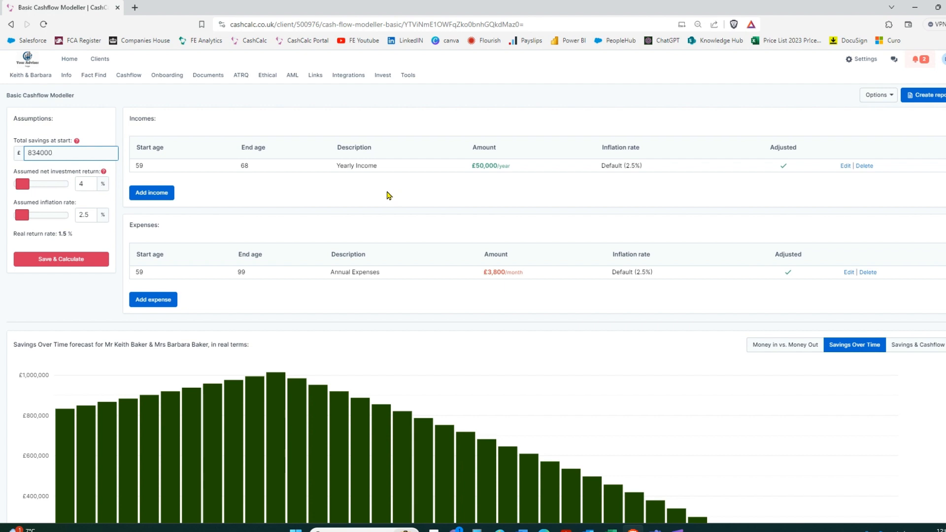
{"action": "left_click_drag", "start_coordinate": [59, 154], "coordinate": [27, 154]}
{"action": "scroll", "coordinate": [452, 277], "scroll_direction": "down", "scroll_amount": 3}
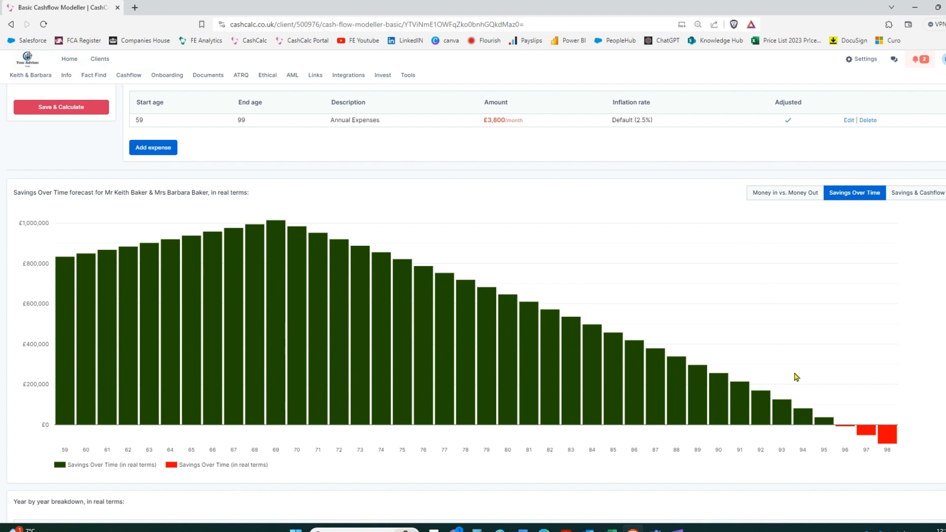
{"action": "scroll", "coordinate": [835, 333], "scroll_direction": "down", "scroll_amount": 7}
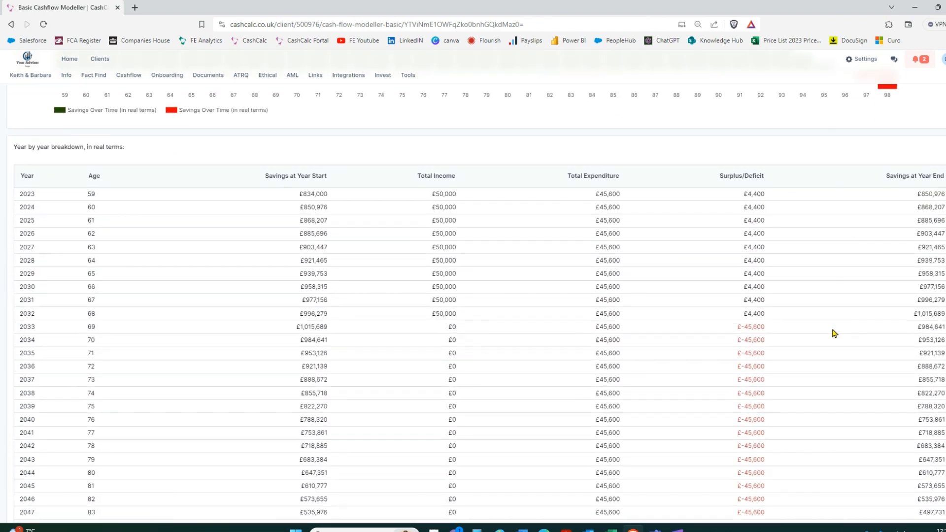
{"action": "scroll", "coordinate": [834, 334], "scroll_direction": "up", "scroll_amount": 10}
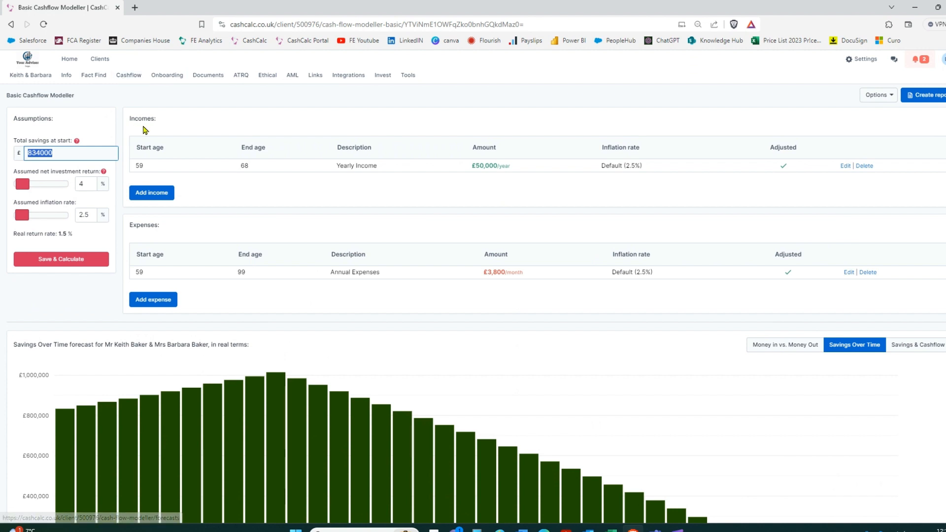
- Open the Drawdown Monte Carlo Simulator from the planning tools and review its assumptions, withdrawals, contributions and forecast chart
{"action": "left_click", "coordinate": [409, 78]}
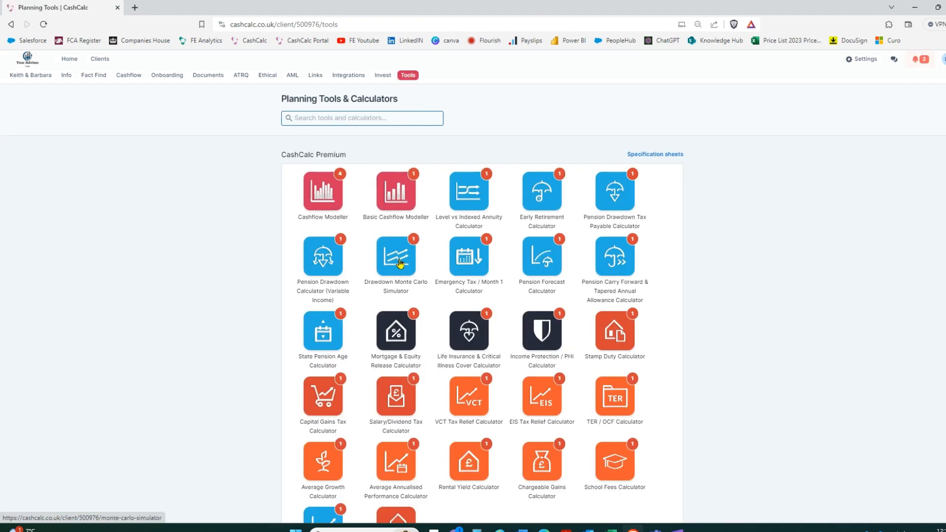
{"action": "left_click", "coordinate": [394, 257]}
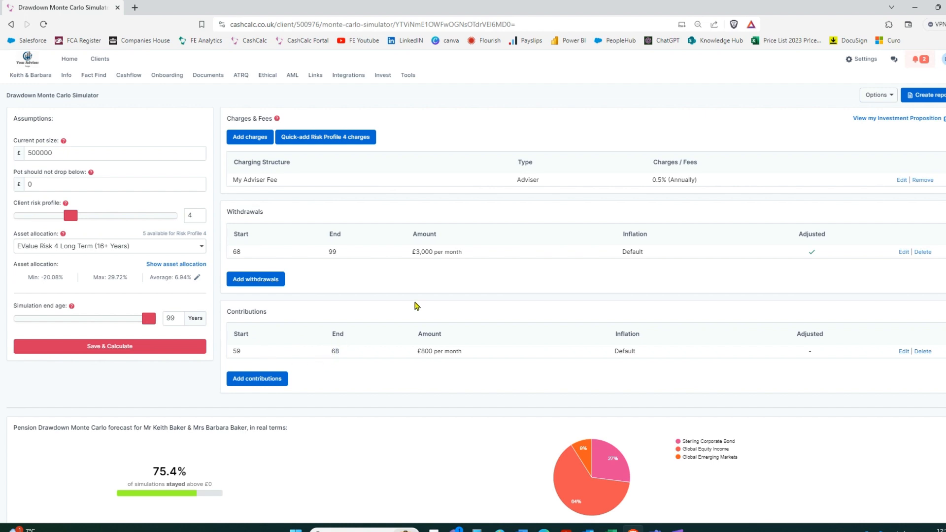
{"action": "scroll", "coordinate": [567, 282], "scroll_direction": "down", "scroll_amount": 3}
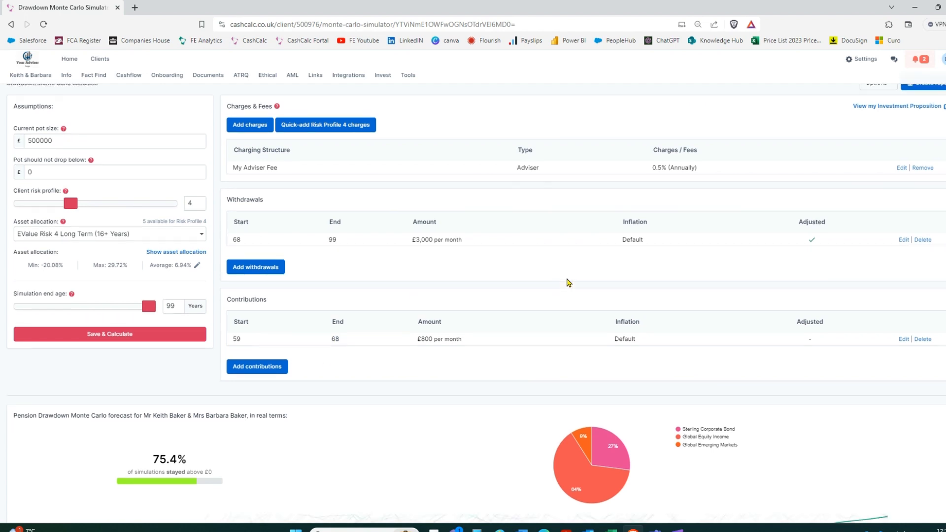
{"action": "scroll", "coordinate": [566, 281], "scroll_direction": "down", "scroll_amount": 2}
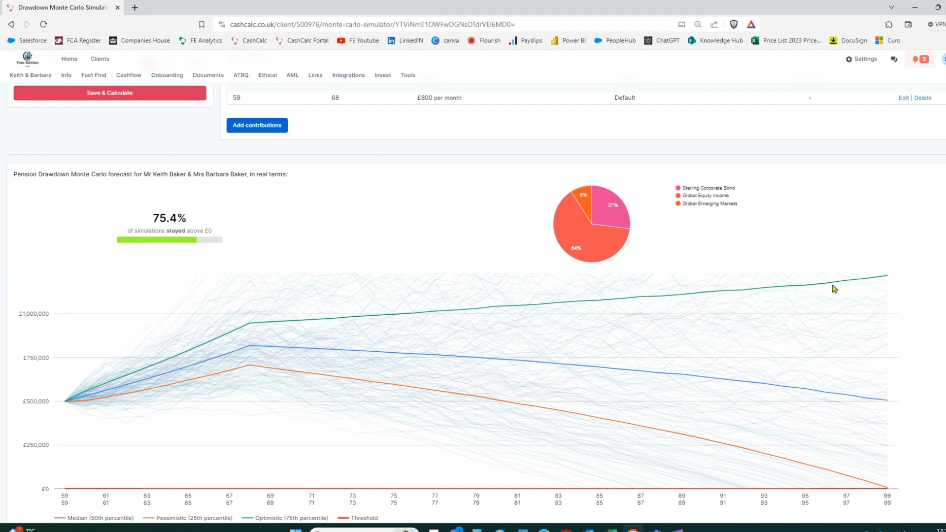
{"action": "scroll", "coordinate": [815, 381], "scroll_direction": "down", "scroll_amount": 1}
{"action": "scroll", "coordinate": [813, 381], "scroll_direction": "up", "scroll_amount": 1}
{"action": "scroll", "coordinate": [405, 285], "scroll_direction": "up", "scroll_amount": 5}
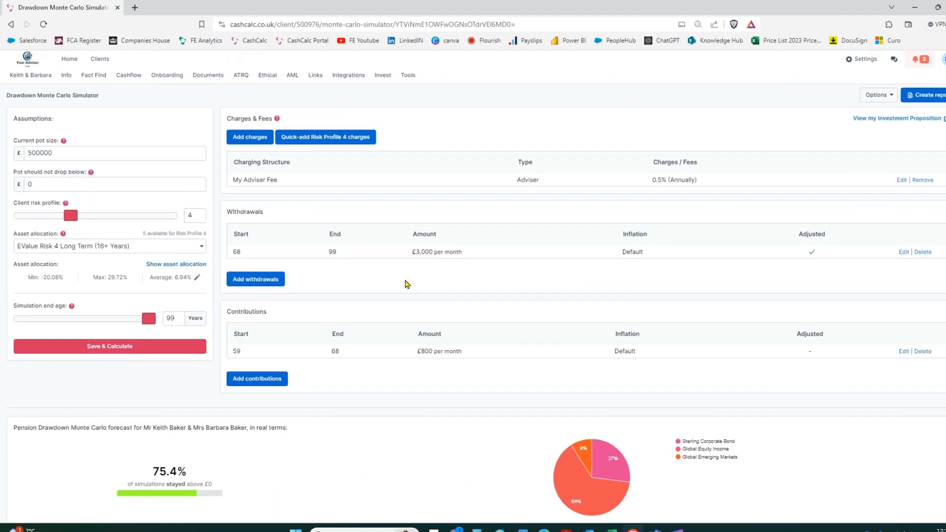
- Browse the planning tools' specification sheets and open the one for the Pension Carry Forward & Tapered Annual Allowance Calculator
{"action": "left_click", "coordinate": [408, 75]}
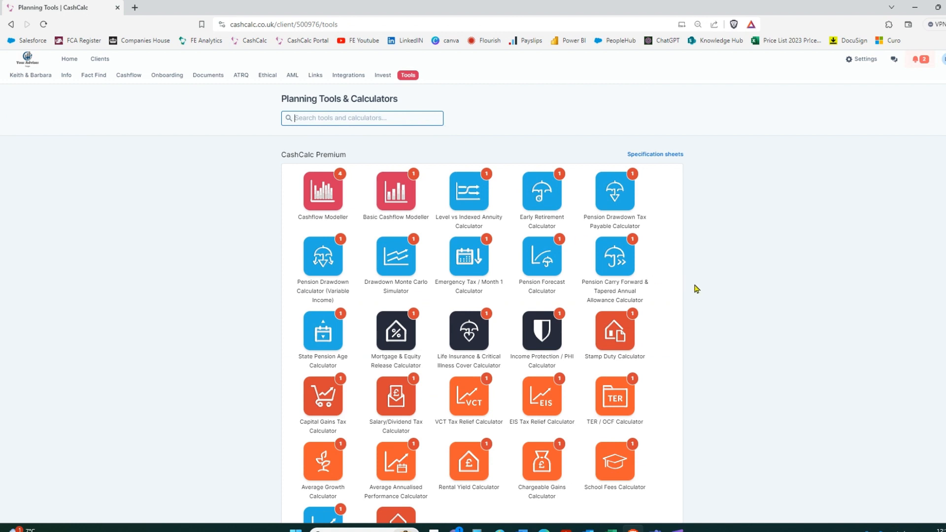
{"action": "left_click", "coordinate": [652, 156]}
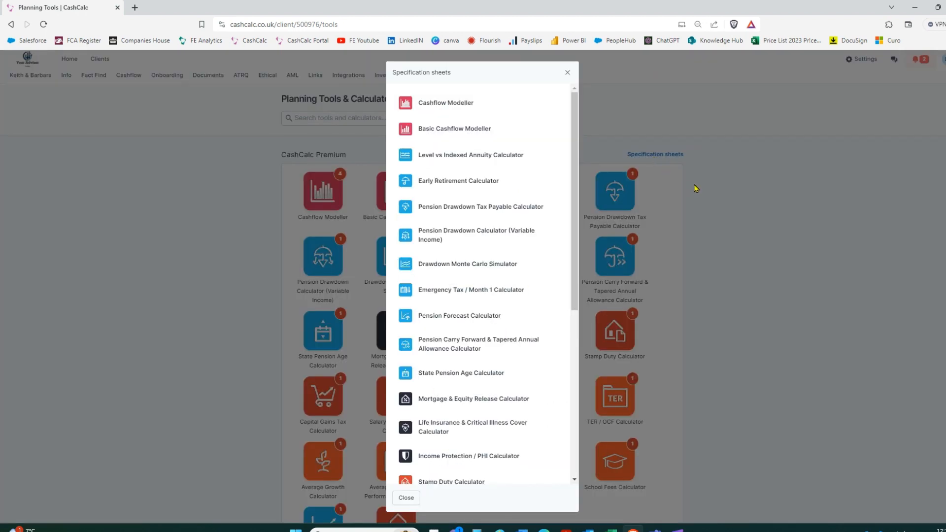
{"action": "left_click_drag", "start_coordinate": [577, 172], "coordinate": [578, 198]}
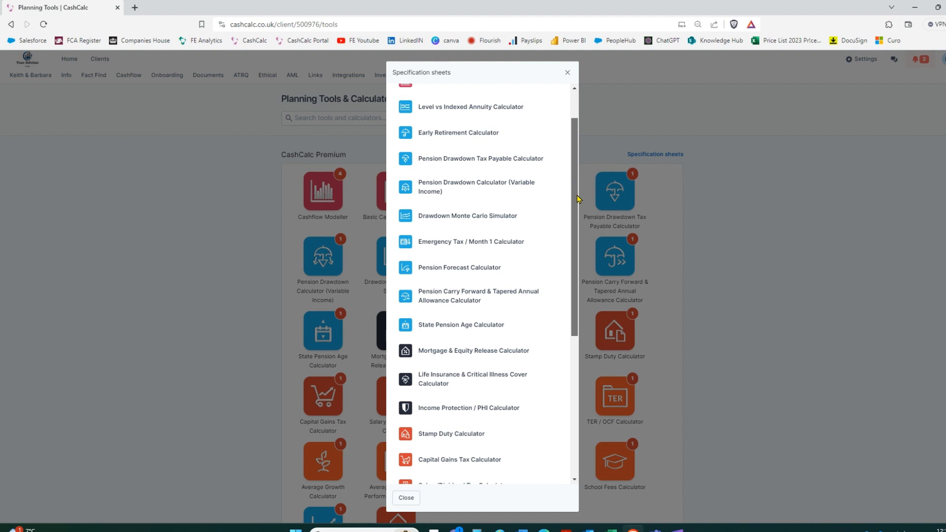
{"action": "left_click_drag", "start_coordinate": [578, 199], "coordinate": [574, 254]}
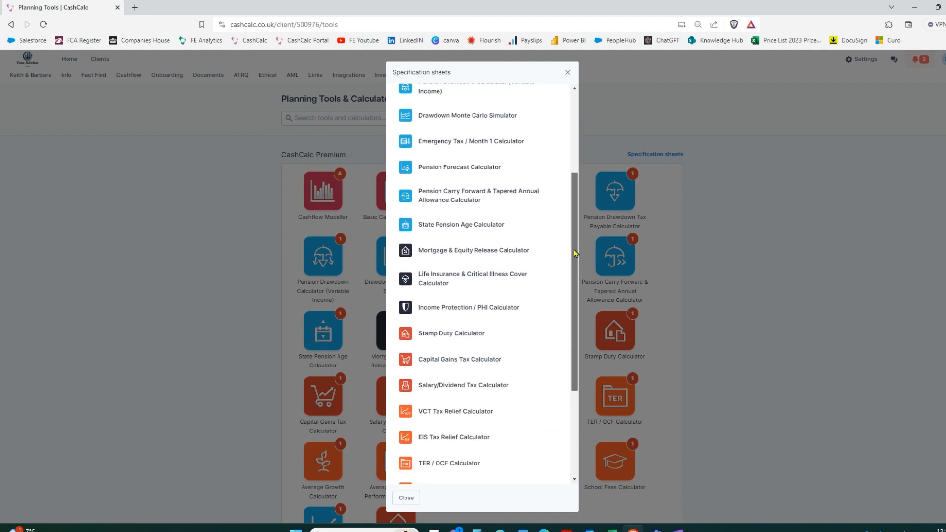
{"action": "left_click", "coordinate": [468, 203]}
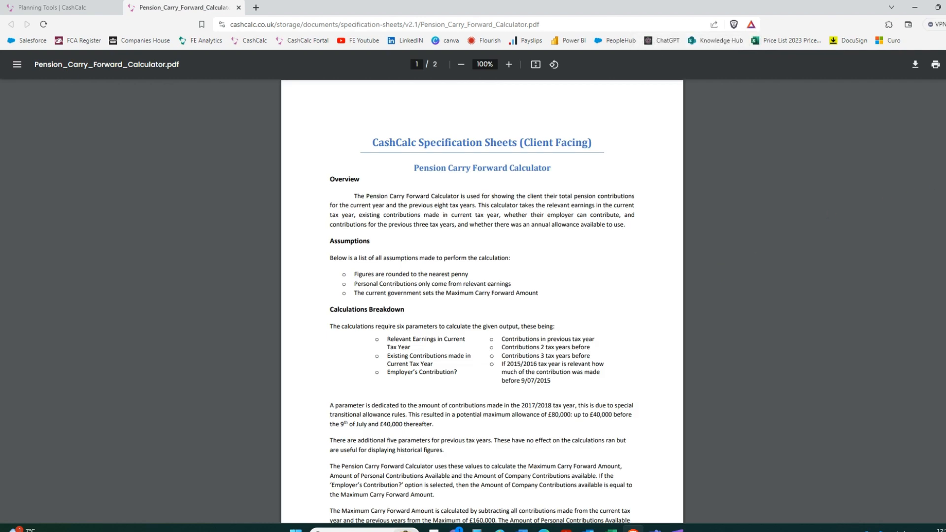
- Read through the Pension Carry Forward Calculator specification, then close the document and the specification sheets list
{"action": "scroll", "coordinate": [483, 300], "scroll_direction": "down", "scroll_amount": 1}
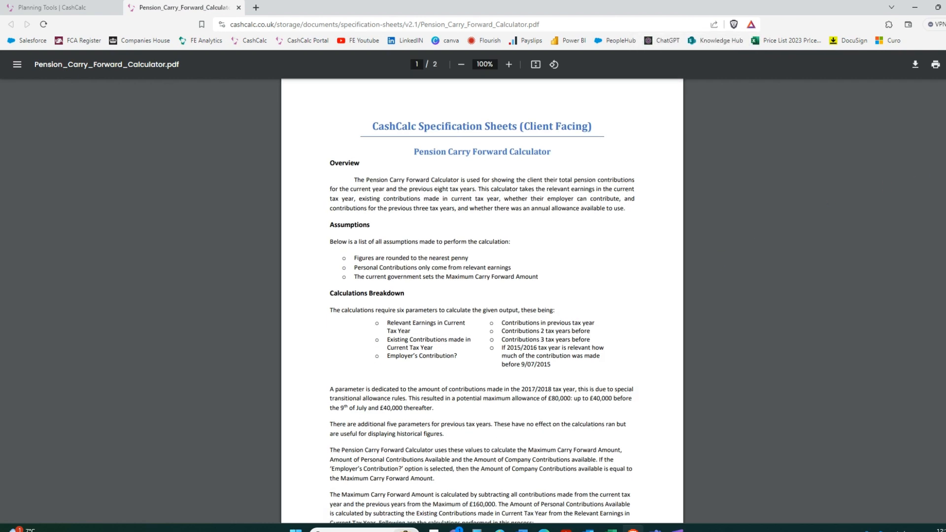
{"action": "scroll", "coordinate": [482, 301], "scroll_direction": "down", "scroll_amount": 7}
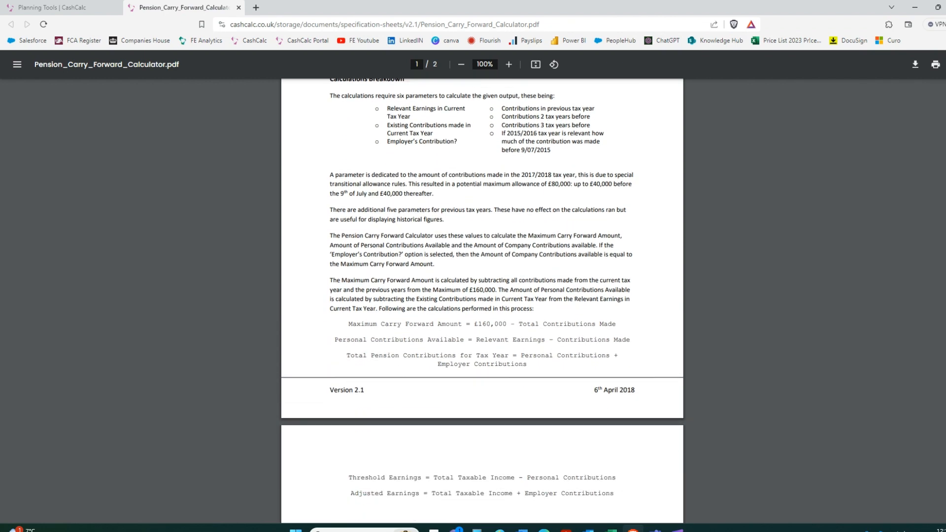
{"action": "scroll", "coordinate": [483, 301], "scroll_direction": "down", "scroll_amount": 6}
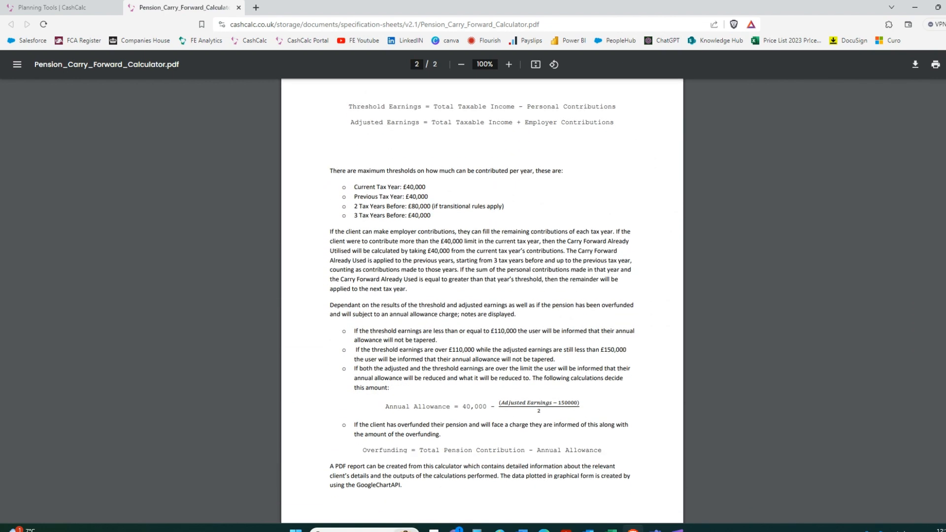
{"action": "scroll", "coordinate": [483, 301], "scroll_direction": "up", "scroll_amount": 5}
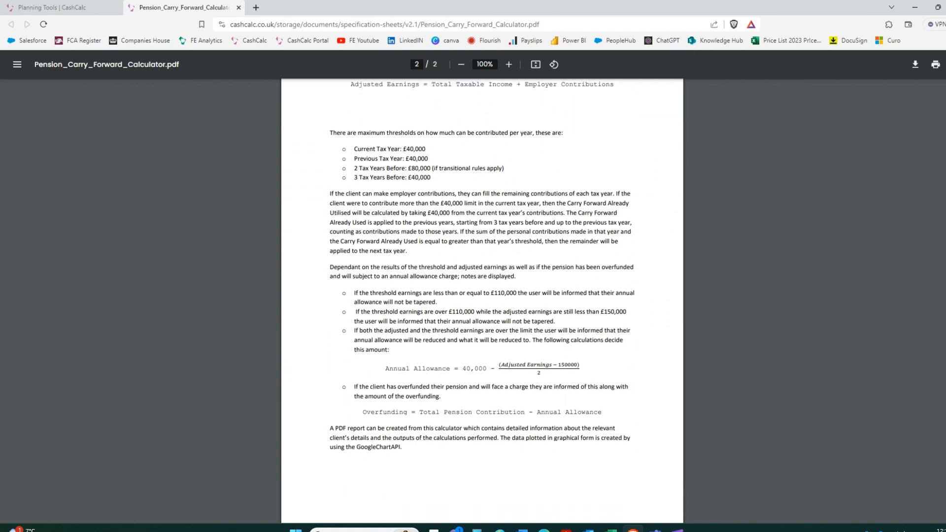
{"action": "left_click", "coordinate": [238, 8]}
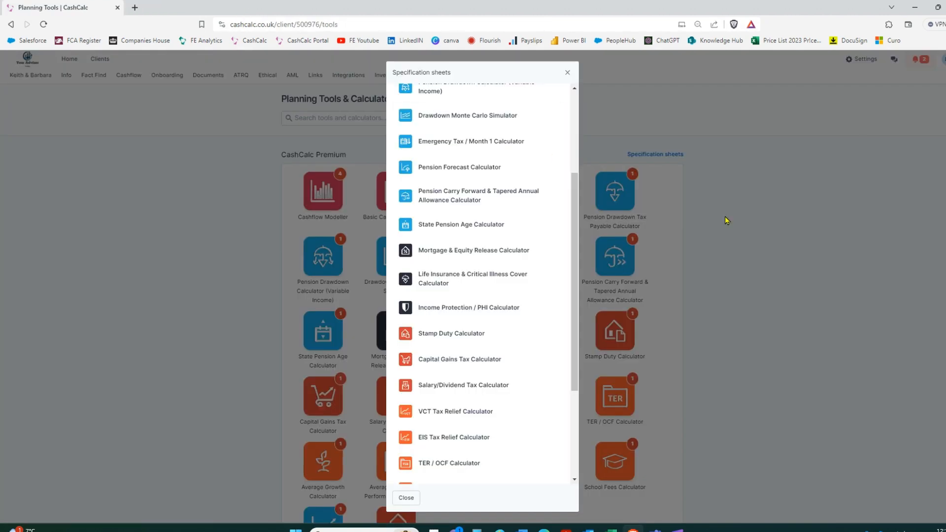
{"action": "left_click", "coordinate": [567, 73]}
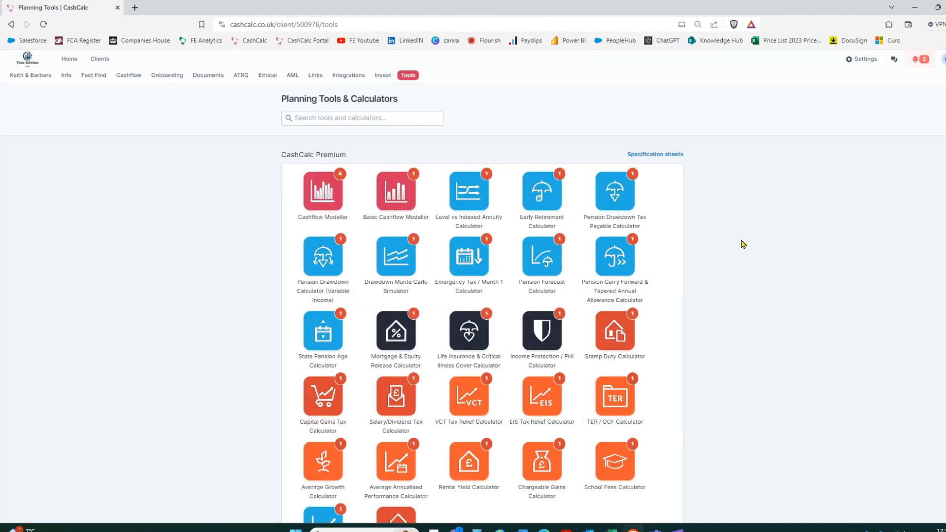
- Start a calculator export from the client information page and choose the Inheritance Tax Planner as its target
{"action": "scroll", "coordinate": [742, 243], "scroll_direction": "down", "scroll_amount": 1}
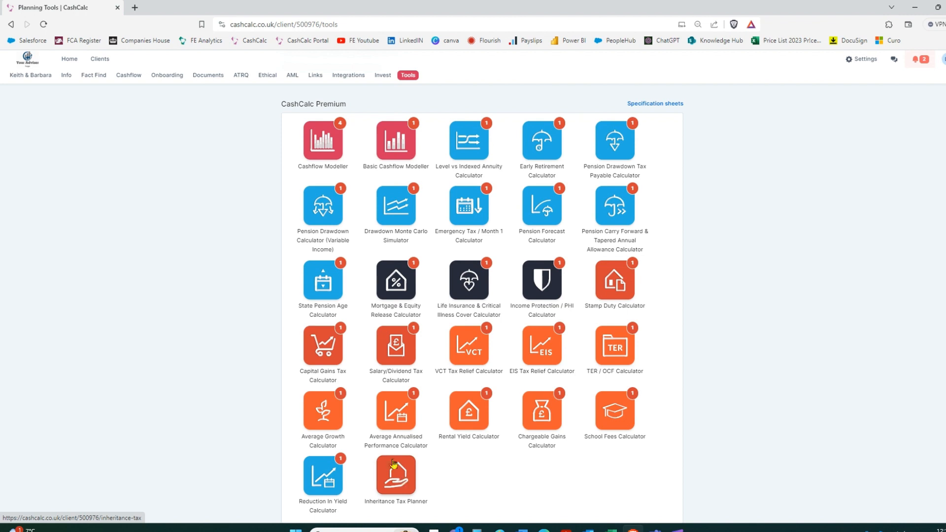
{"action": "left_click", "coordinate": [65, 76]}
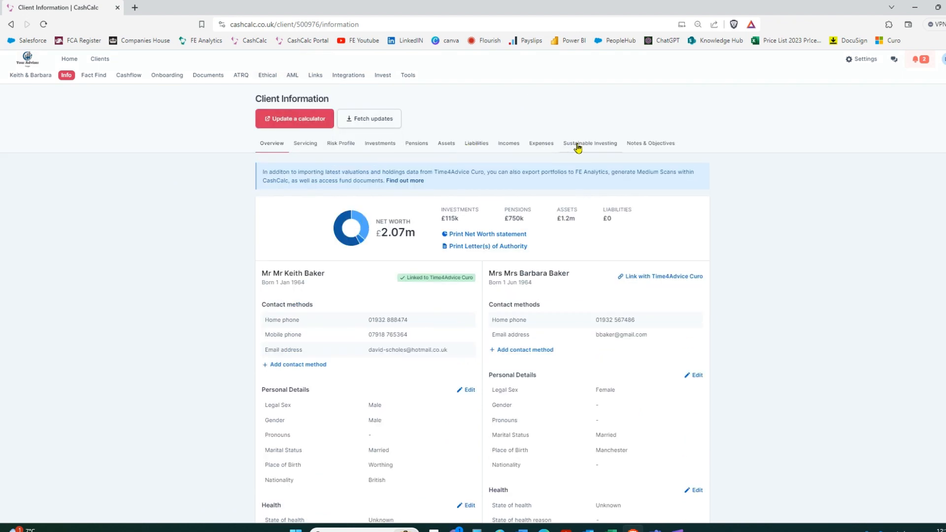
{"action": "left_click", "coordinate": [288, 124]}
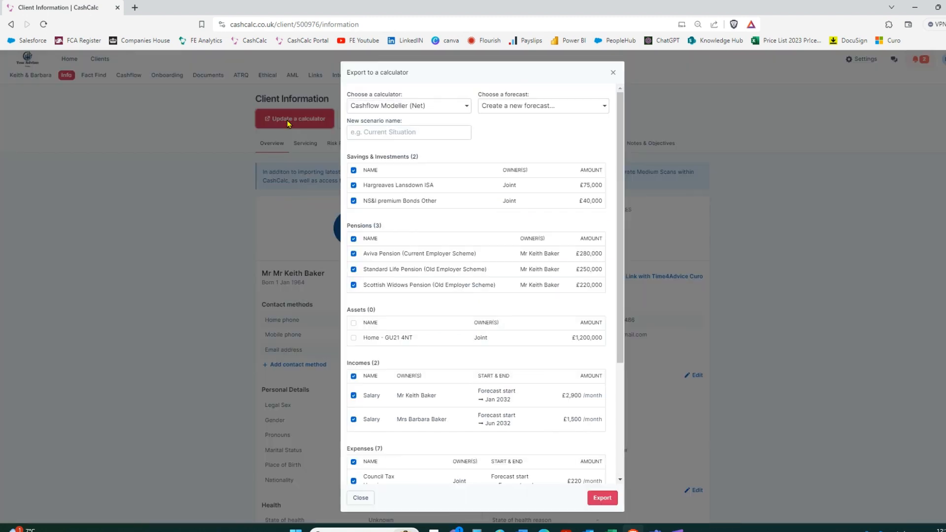
{"action": "left_click", "coordinate": [385, 109]}
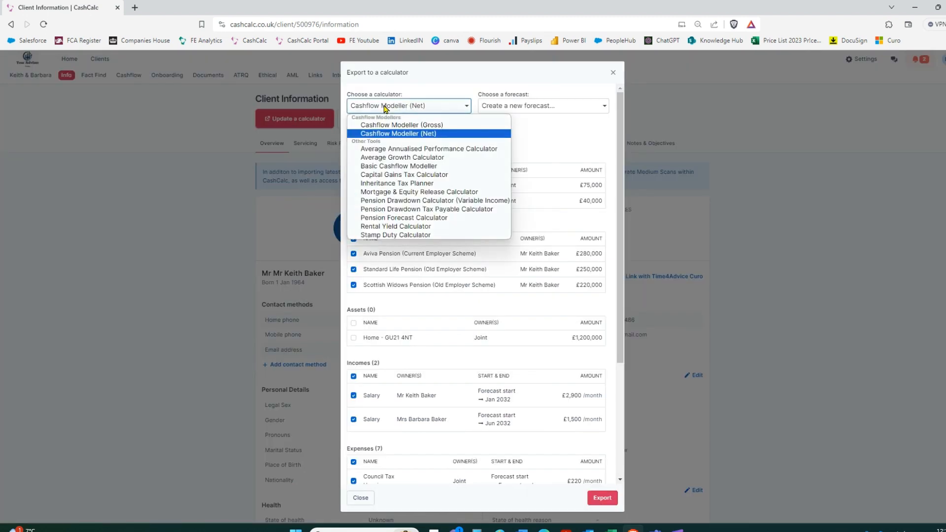
{"action": "left_click", "coordinate": [408, 186]}
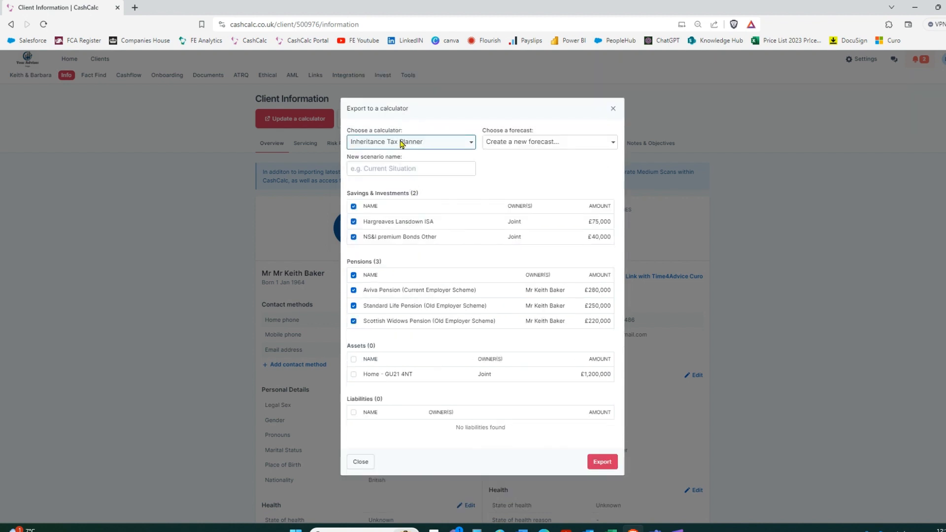
- Name the new scenario "IHT Example", include the jointly owned home among the assets, and export the data
{"action": "left_click", "coordinate": [404, 170]}
{"action": "type", "text": "IHT Example"}
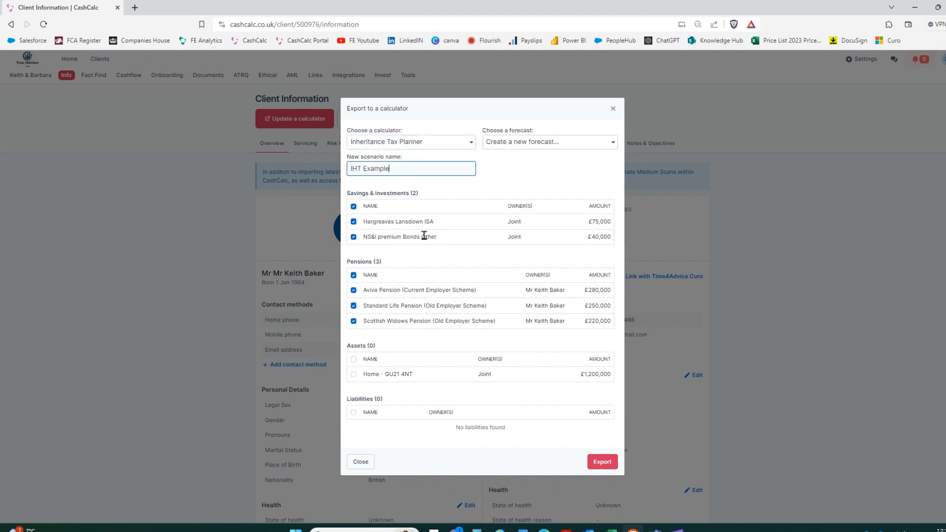
{"action": "scroll", "coordinate": [392, 320], "scroll_direction": "down", "scroll_amount": 1}
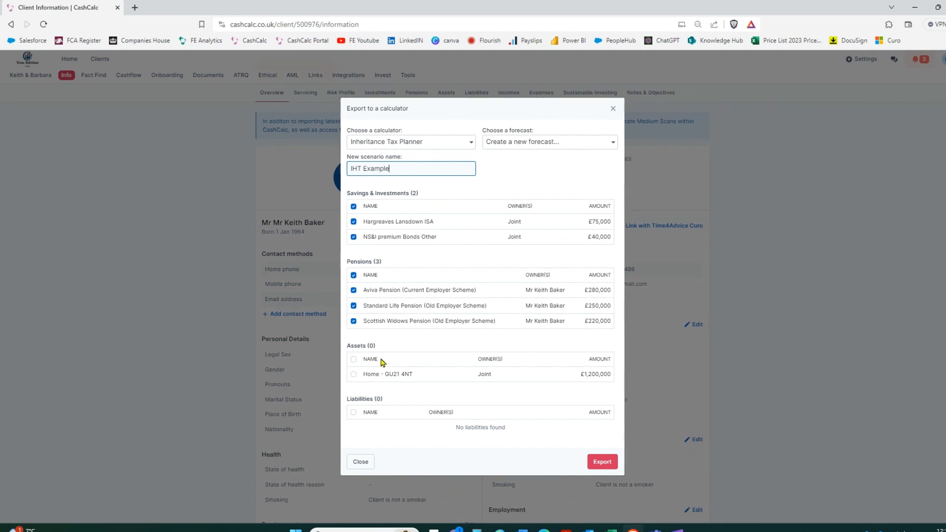
{"action": "left_click", "coordinate": [353, 376]}
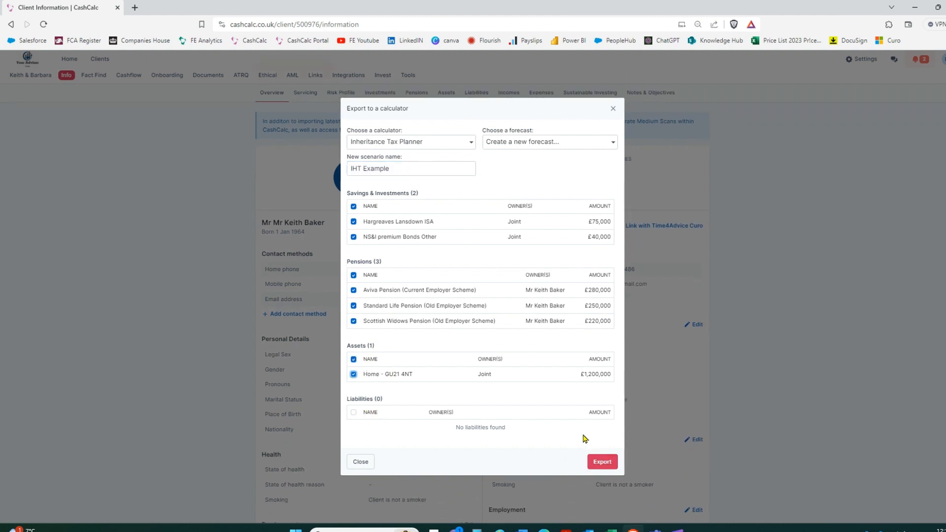
{"action": "left_click", "coordinate": [597, 462]}
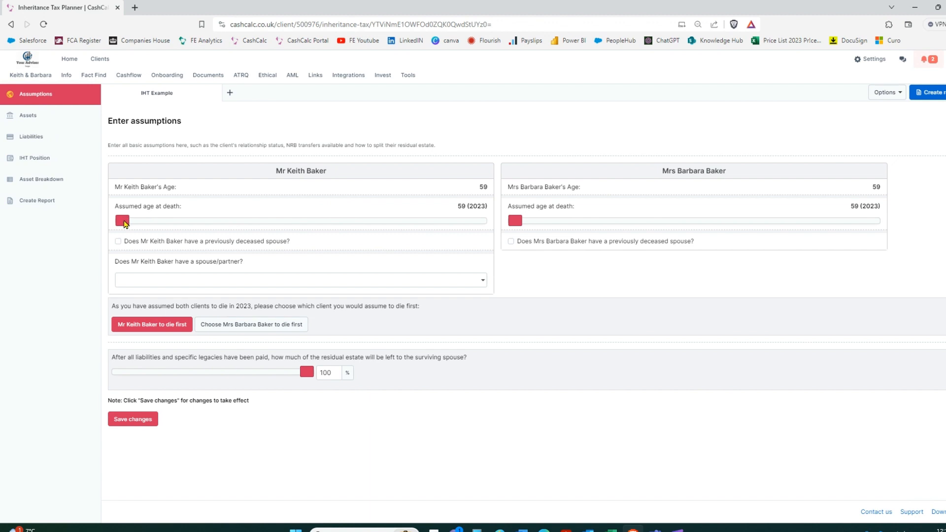
- Set the assumed age at death to 85 for the husband and 87 for the wife
{"action": "left_click_drag", "start_coordinate": [124, 223], "coordinate": [312, 220]}
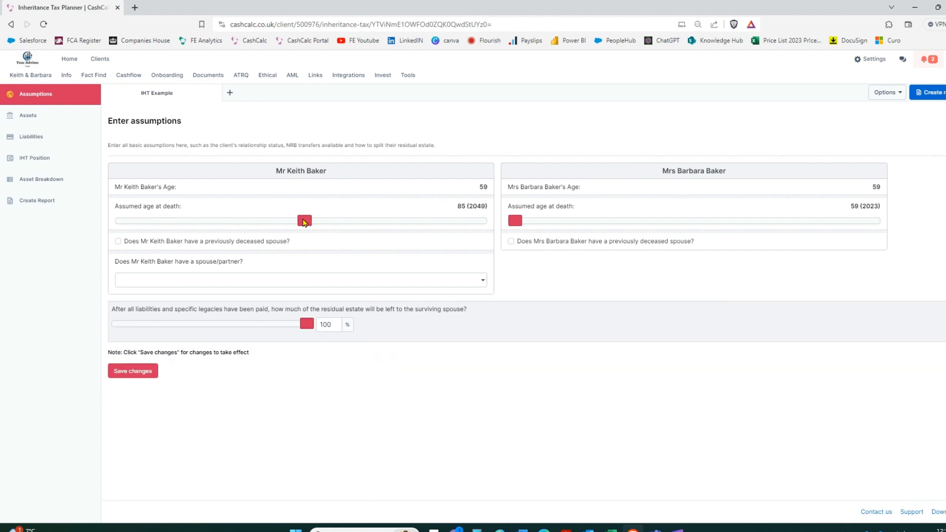
{"action": "left_click_drag", "start_coordinate": [518, 222], "coordinate": [716, 218]}
{"action": "left_click", "coordinate": [118, 241]}
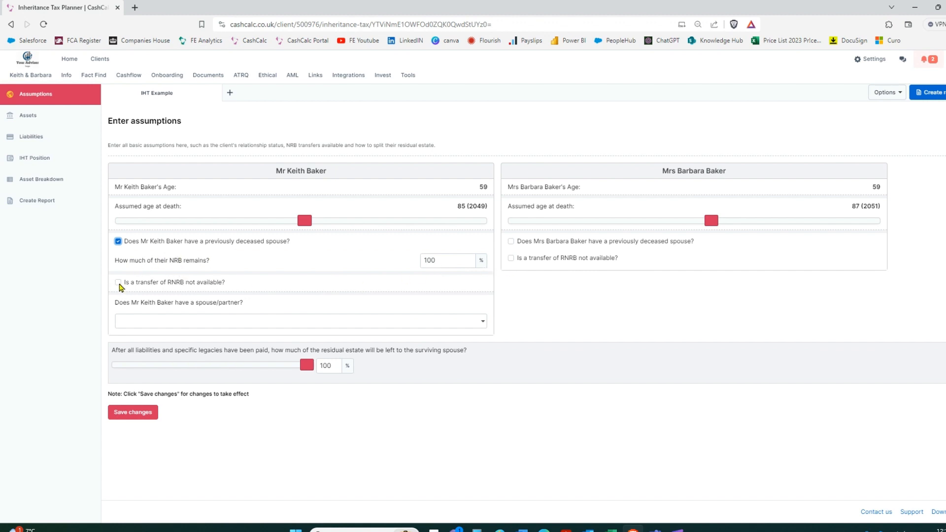
{"action": "left_click", "coordinate": [118, 283]}
{"action": "left_click", "coordinate": [118, 241]}
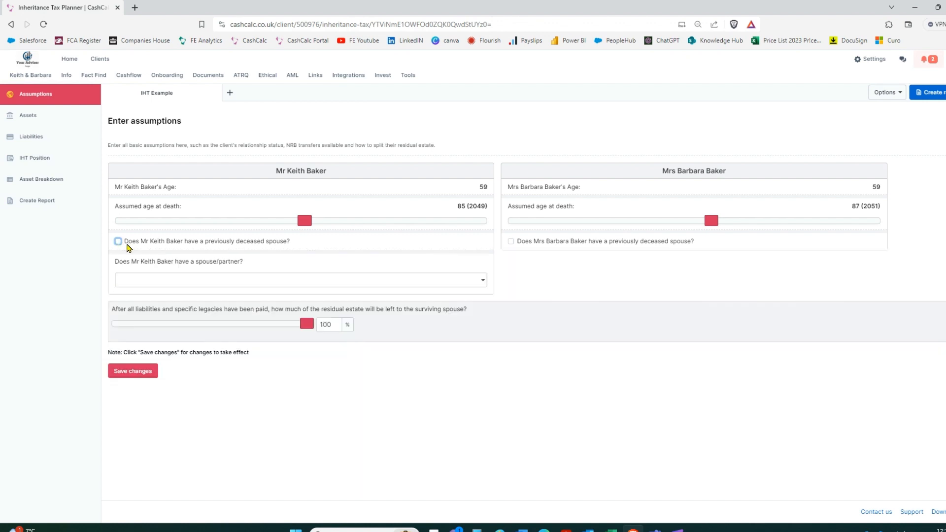
- Specify that the husband has a spouse, keep the surviving spouse's share of the residual estate at 100%, and save the assumptions
{"action": "left_click", "coordinate": [174, 281]}
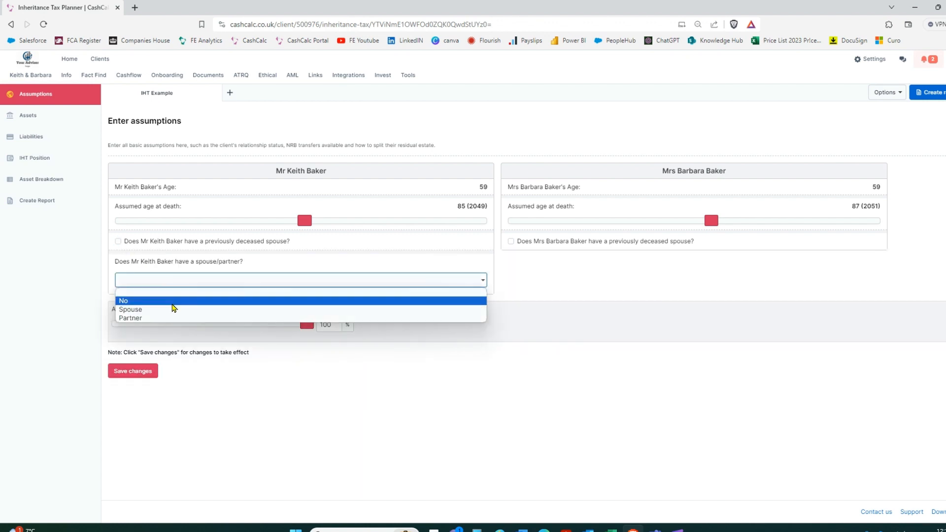
{"action": "left_click", "coordinate": [174, 309]}
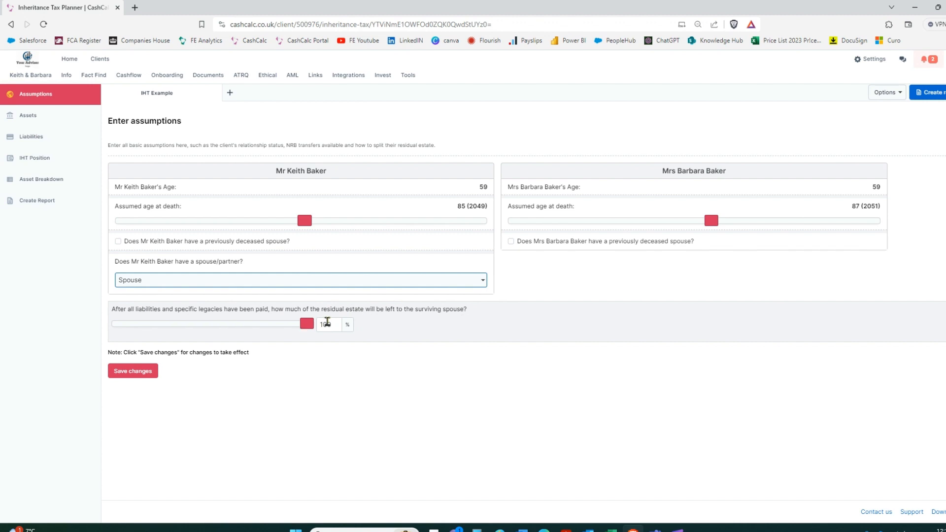
{"action": "left_click", "coordinate": [327, 323]}
{"action": "left_click", "coordinate": [126, 371]}
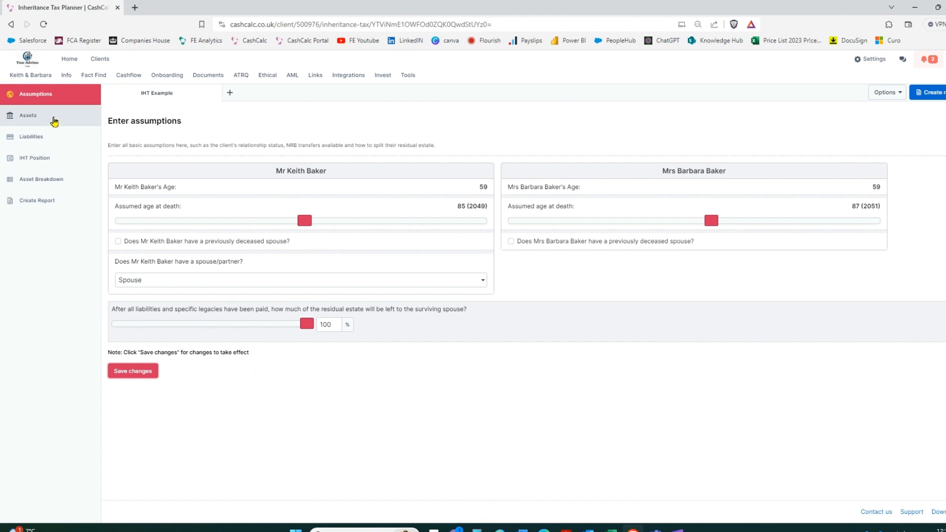
- In the scenario's assets, set the suggested planning for the Hargreaves Lansdown ISA to PET and update the asset
{"action": "left_click", "coordinate": [55, 121]}
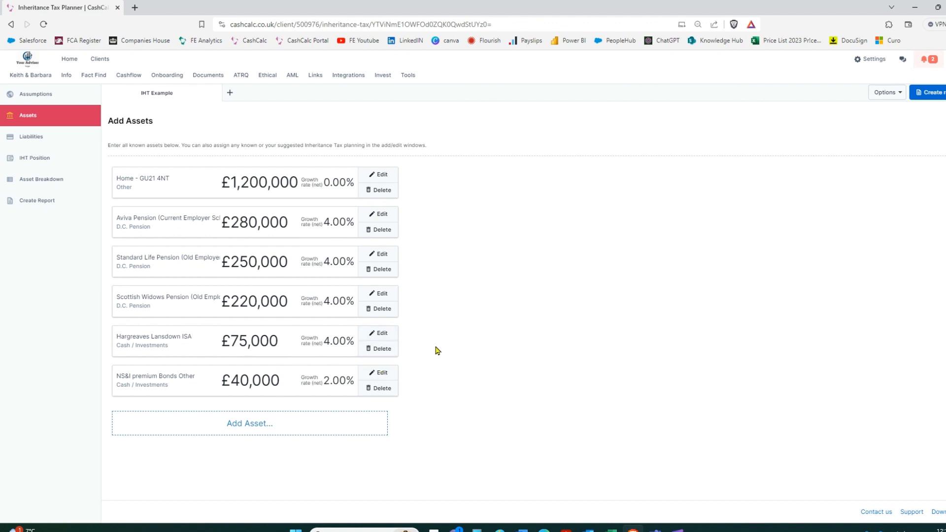
{"action": "left_click", "coordinate": [378, 337]}
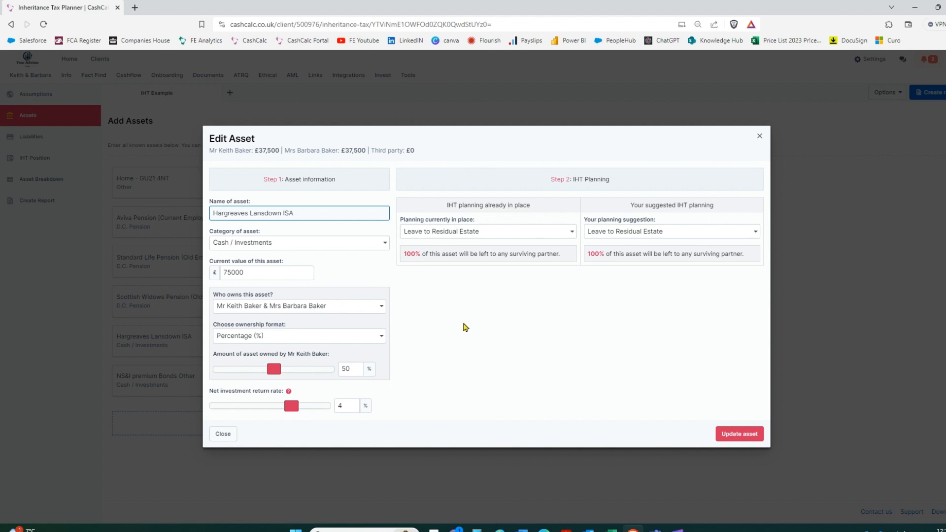
{"action": "left_click_drag", "start_coordinate": [299, 213], "coordinate": [206, 216]}
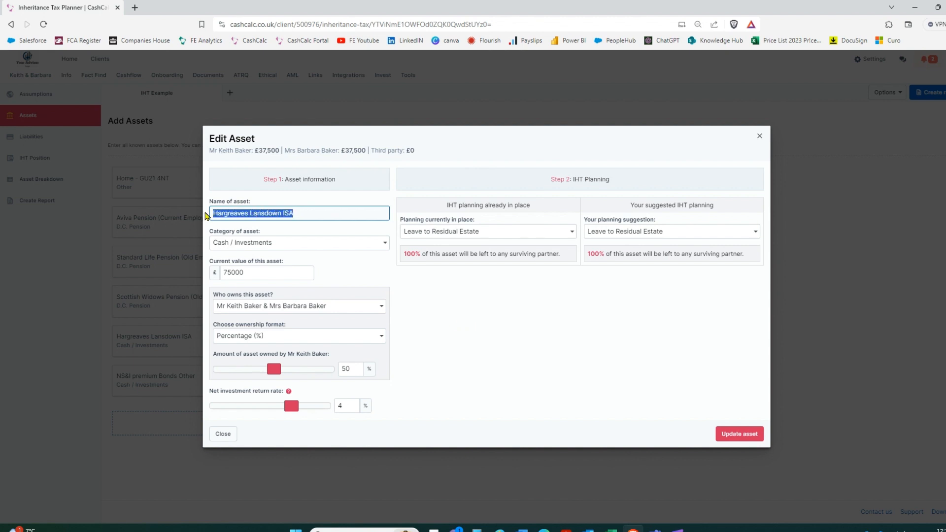
{"action": "left_click", "coordinate": [277, 248]}
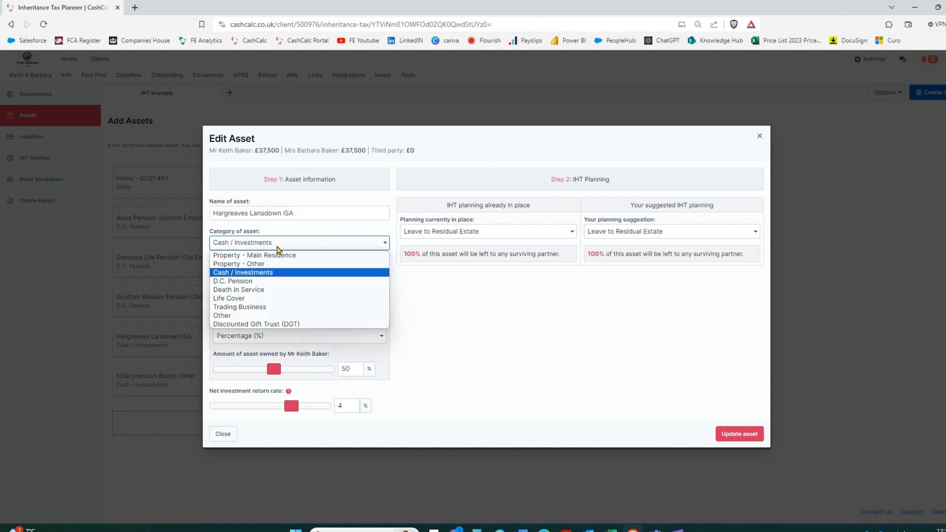
{"action": "left_click", "coordinate": [277, 248]}
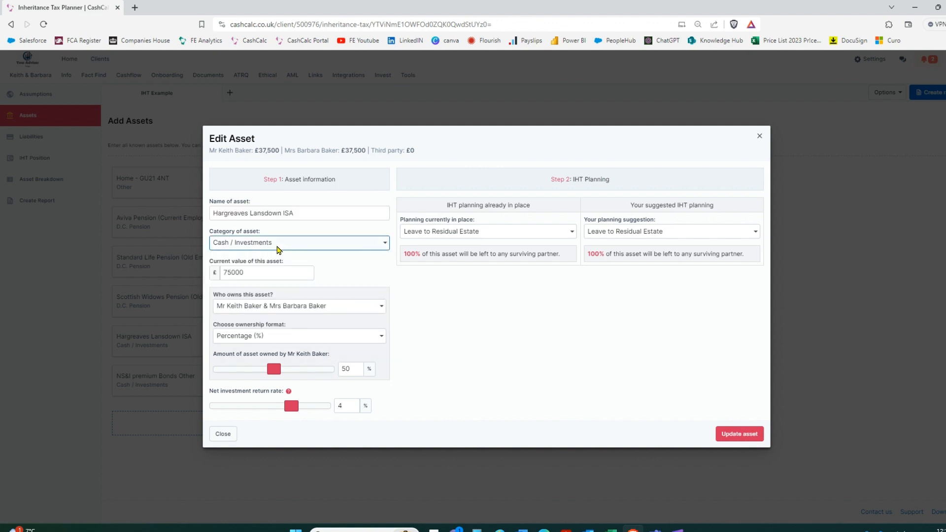
{"action": "left_click_drag", "start_coordinate": [249, 273], "coordinate": [222, 278]}
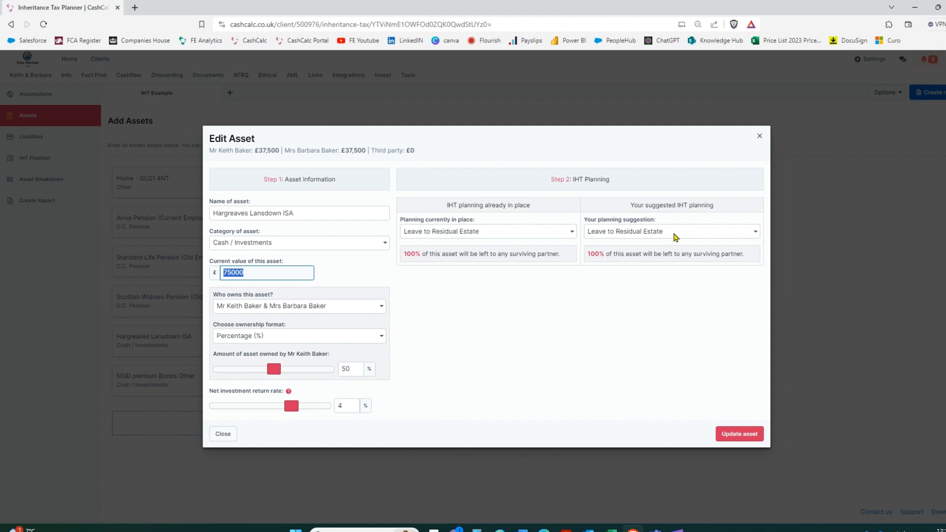
{"action": "left_click", "coordinate": [676, 237]}
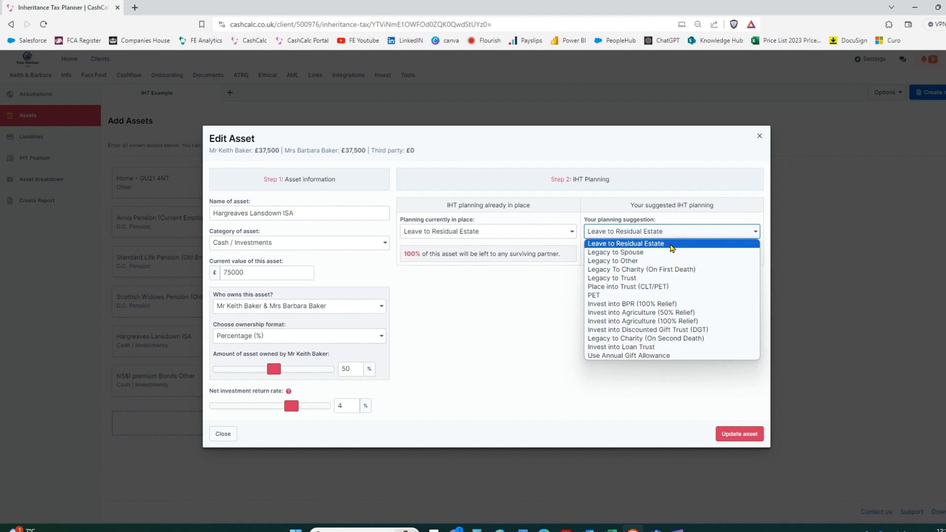
{"action": "left_click", "coordinate": [610, 297]}
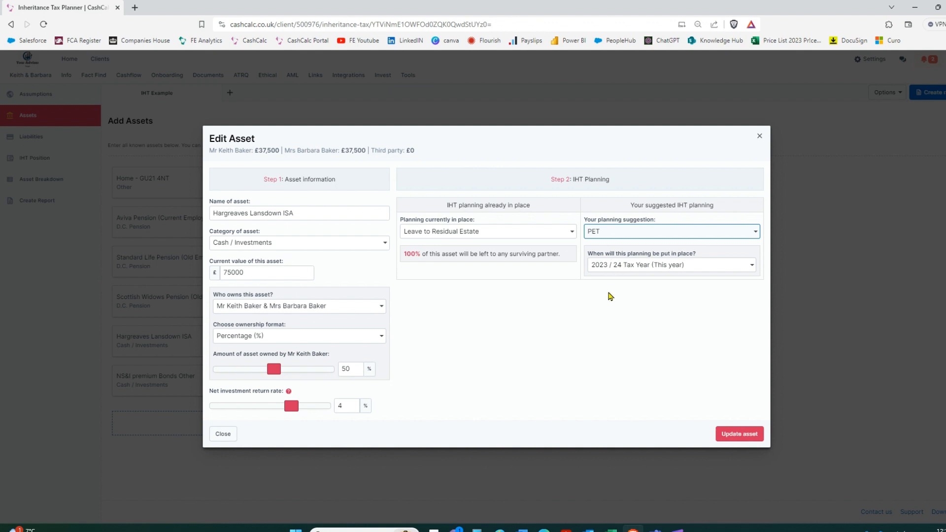
{"action": "left_click", "coordinate": [744, 440]}
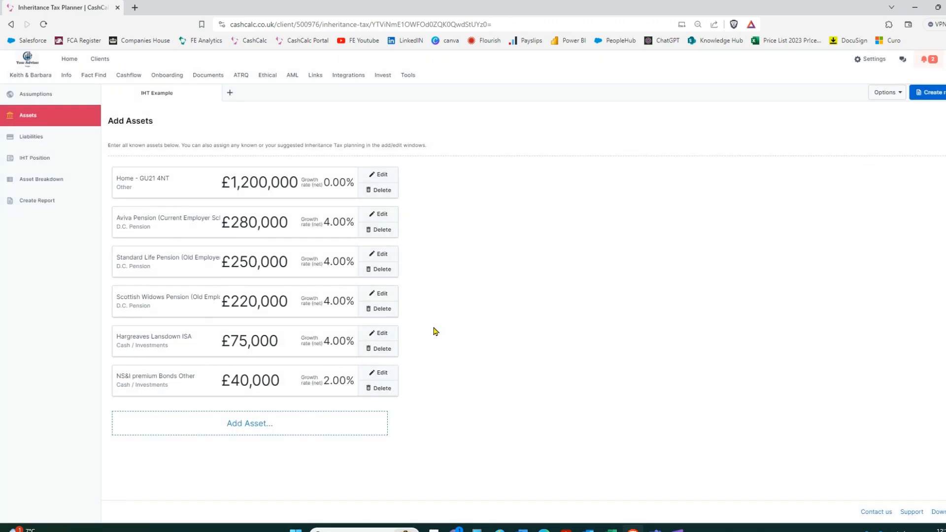
- Set the suggested planning for the NS&I premium bonds to Invest into BPR (100% Relief) and update the asset
{"action": "left_click", "coordinate": [382, 377]}
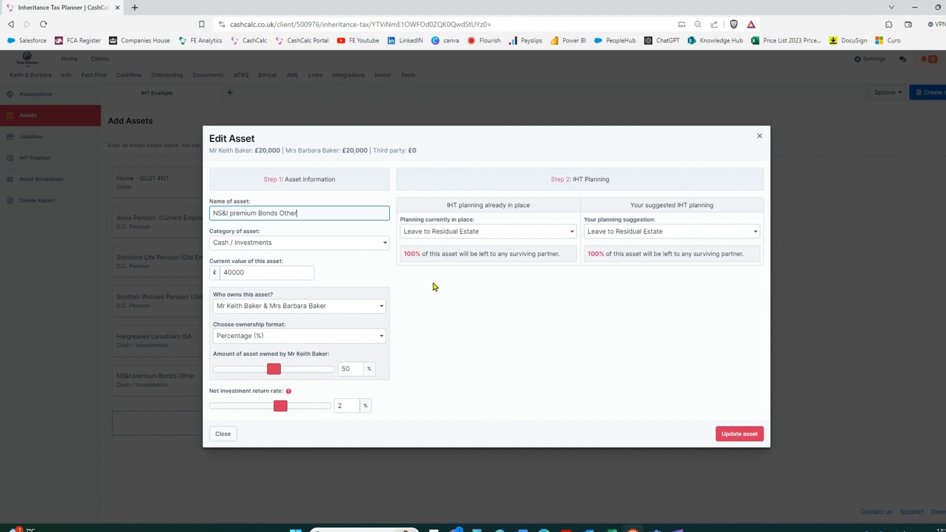
{"action": "left_click", "coordinate": [661, 234]}
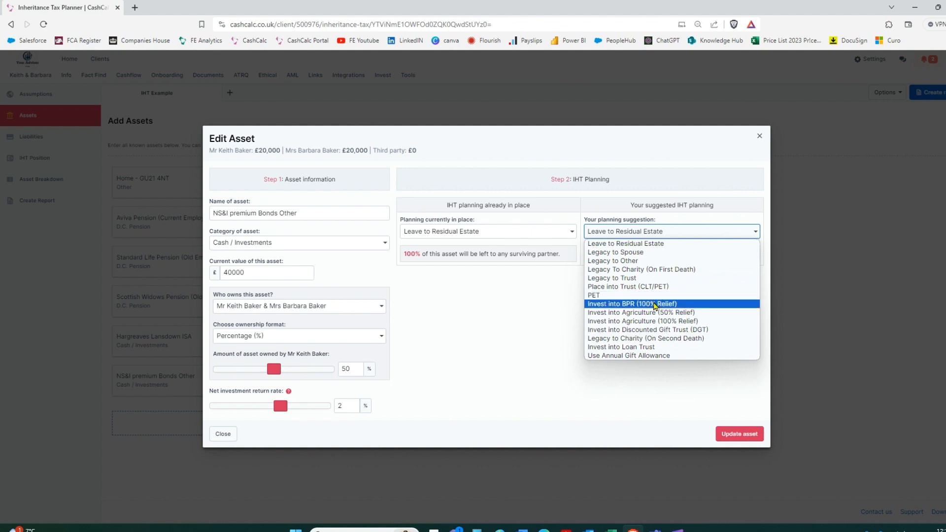
{"action": "left_click", "coordinate": [651, 303]}
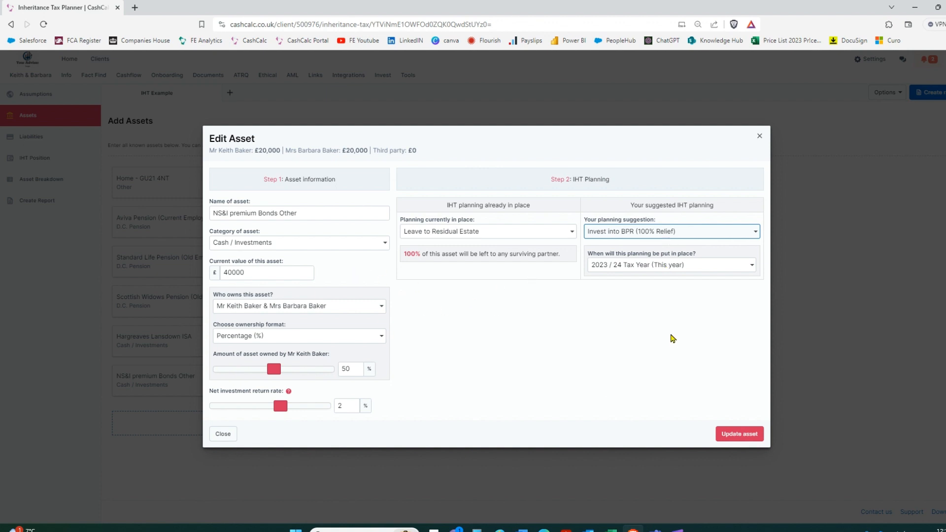
{"action": "left_click", "coordinate": [733, 434]}
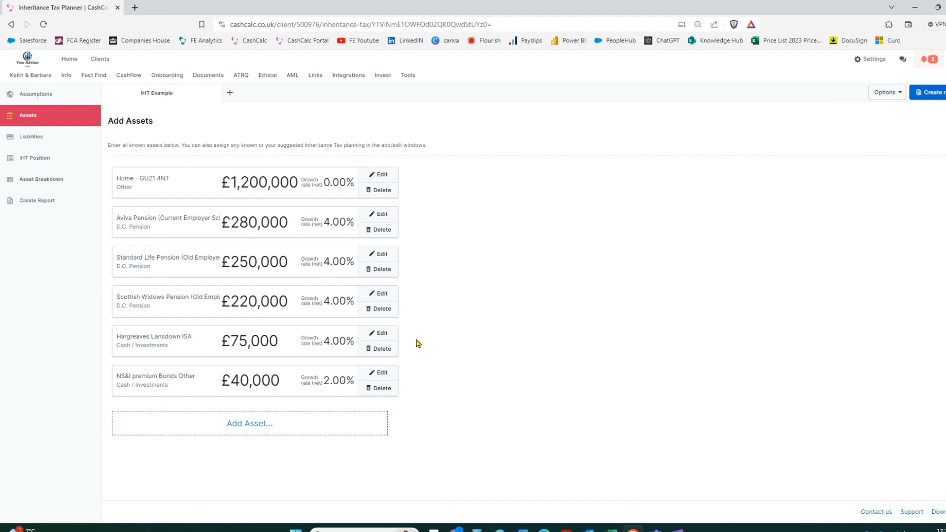
- Draft a new liability named "mortgage" with a current value of £100,000
{"action": "left_click", "coordinate": [58, 139]}
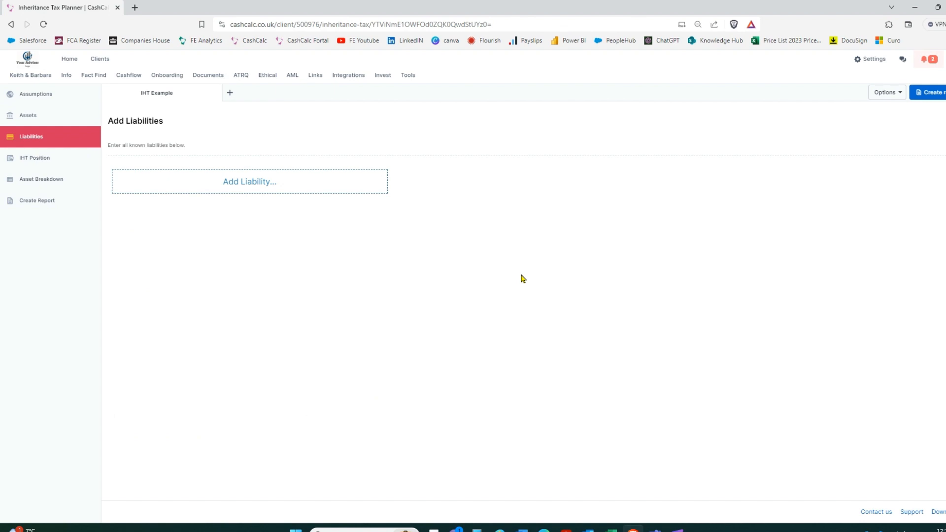
{"action": "left_click", "coordinate": [254, 182]}
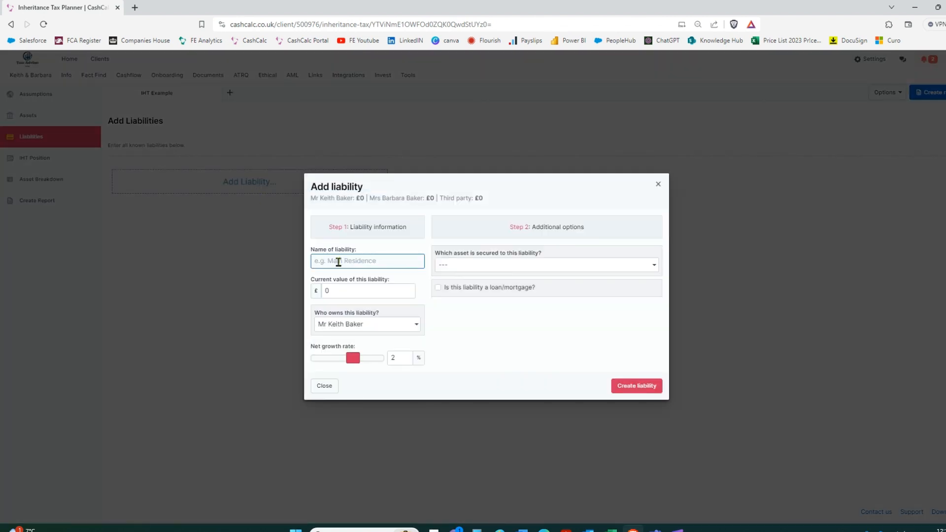
{"action": "type", "text": "Home"}
{"action": "double_click", "coordinate": [339, 262]}
{"action": "type", "text": "mortgage"}
{"action": "left_click", "coordinate": [342, 292]}
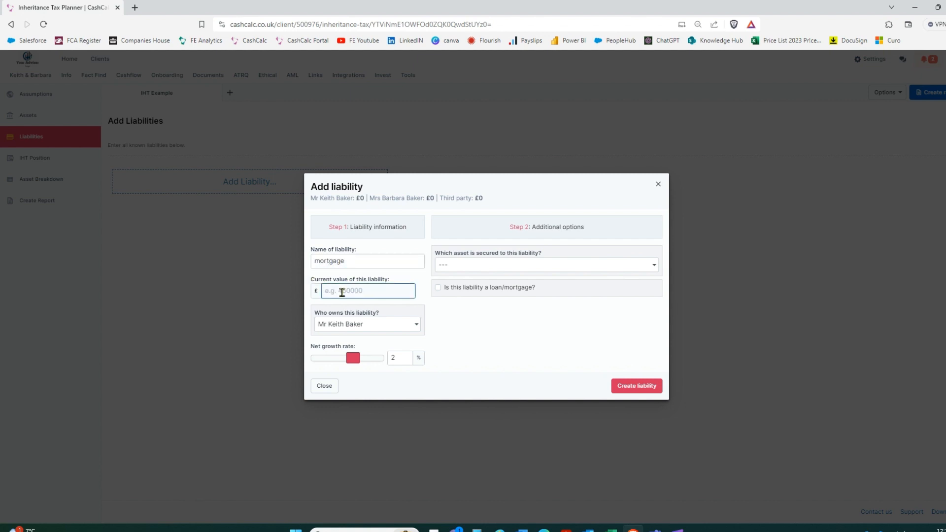
{"action": "type", "text": "100000"}
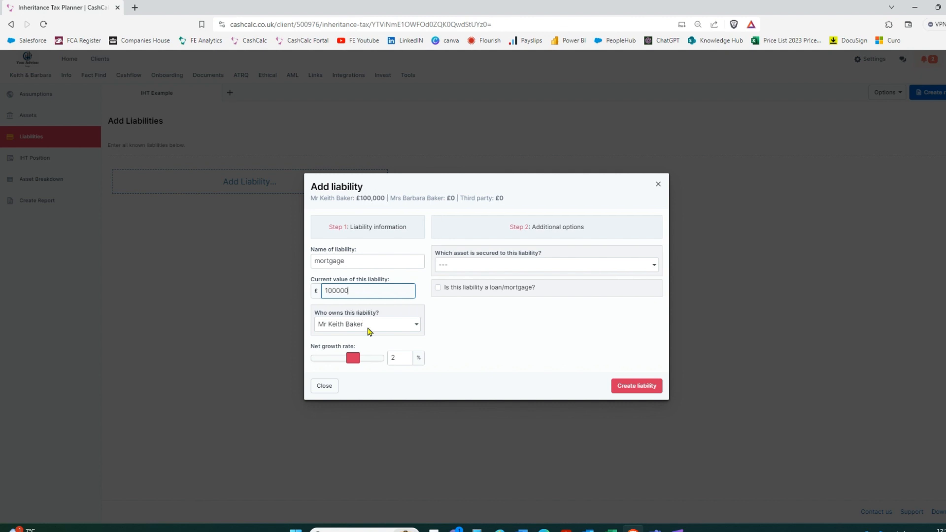
- Secure the mortgage on the home as a loan with a 10-year term and 3.96% interest, and close the form without creating it
{"action": "left_click", "coordinate": [484, 266]}
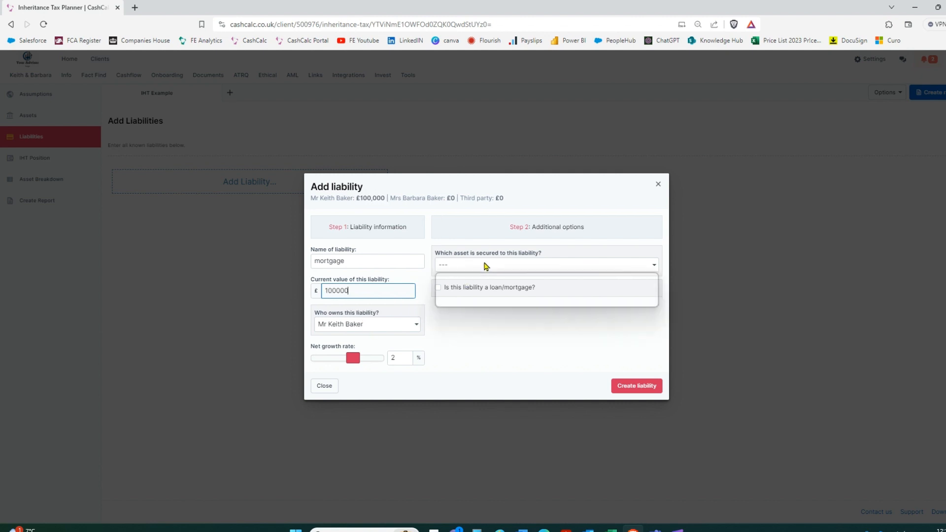
{"action": "left_click", "coordinate": [483, 288]}
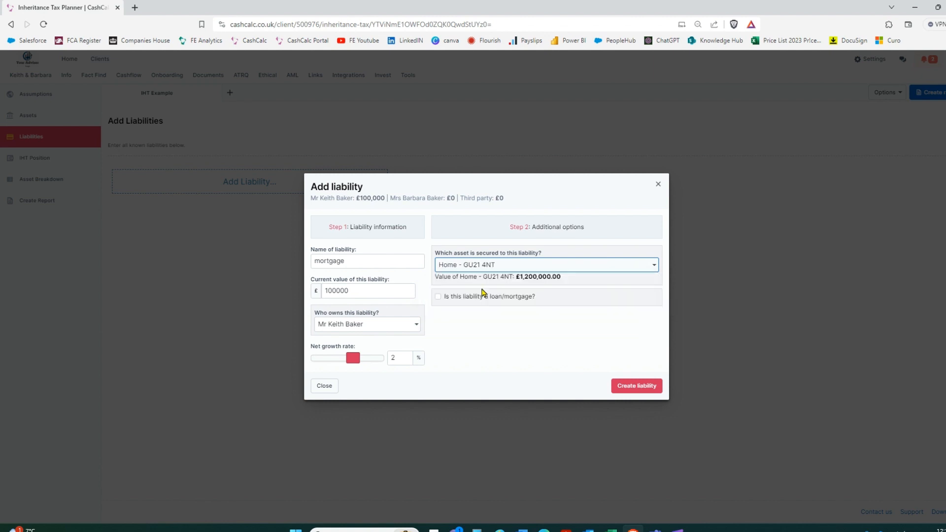
{"action": "left_click", "coordinate": [438, 298]}
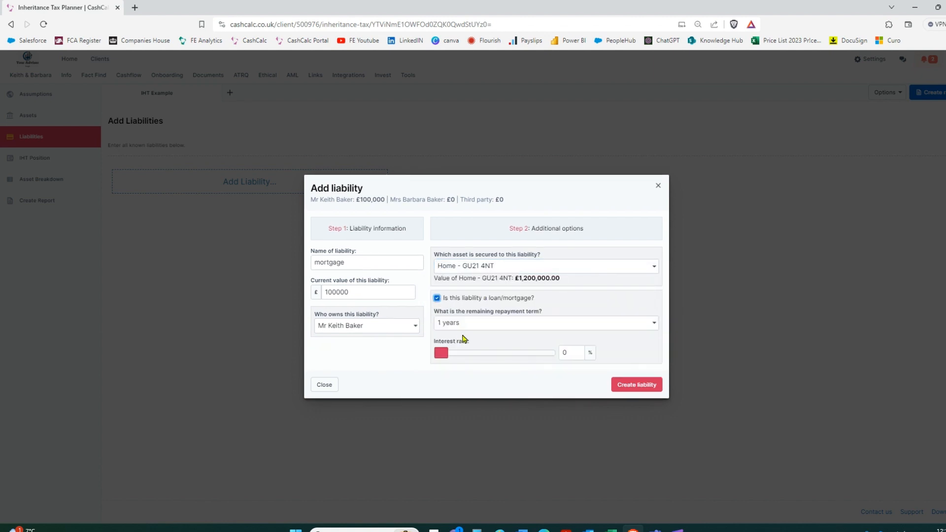
{"action": "left_click", "coordinate": [463, 323]}
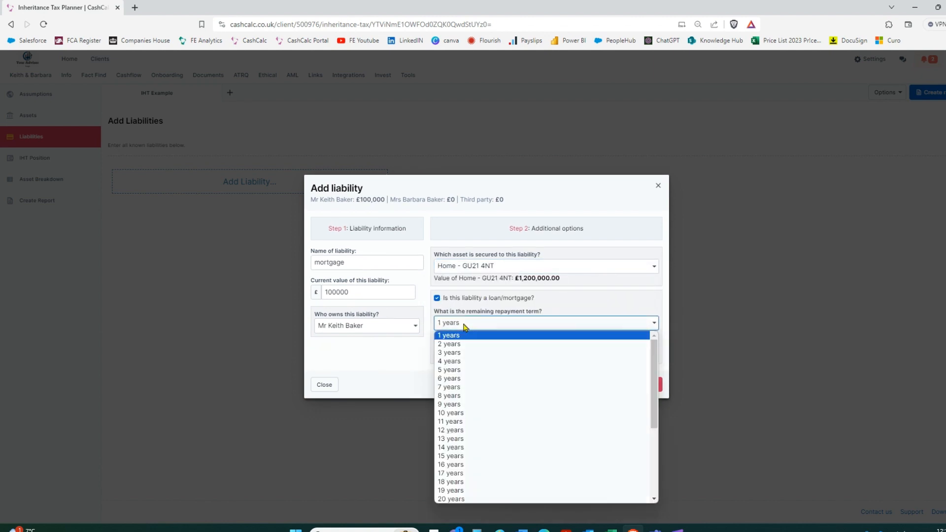
{"action": "left_click", "coordinate": [474, 415]}
{"action": "left_click_drag", "start_coordinate": [444, 355], "coordinate": [485, 355]}
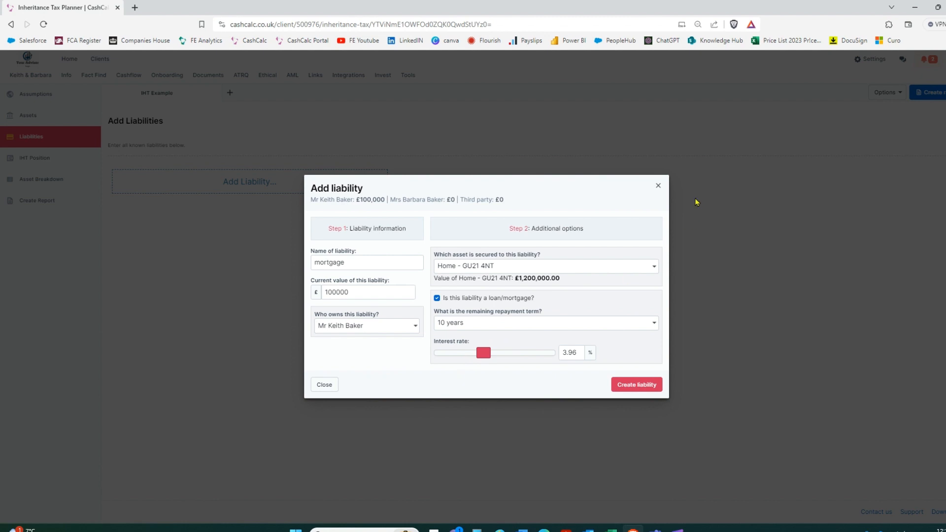
{"action": "left_click", "coordinate": [660, 189]}
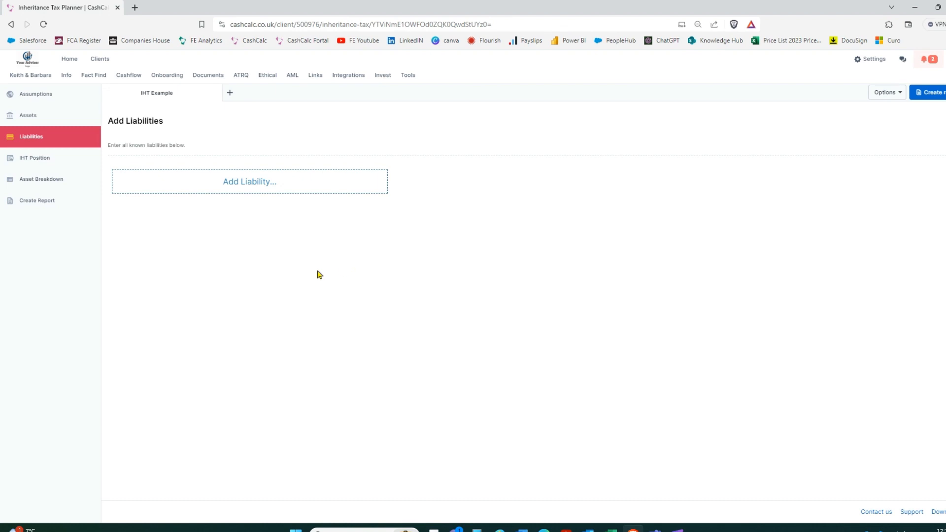
- Examine the inheritance tax position on both deaths before and after advice, including the underlying asset tables, and the asset breakdown
{"action": "left_click", "coordinate": [45, 162]}
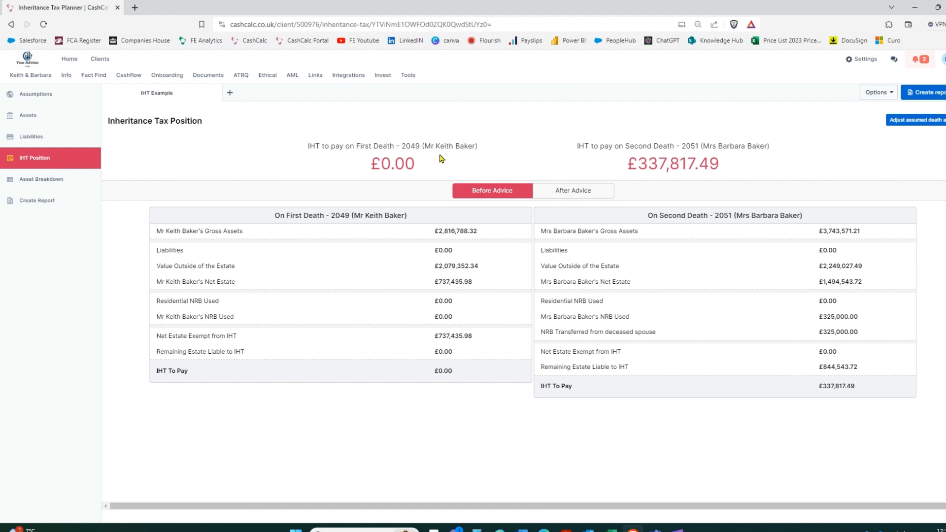
{"action": "mouse_move", "coordinate": [457, 234]}
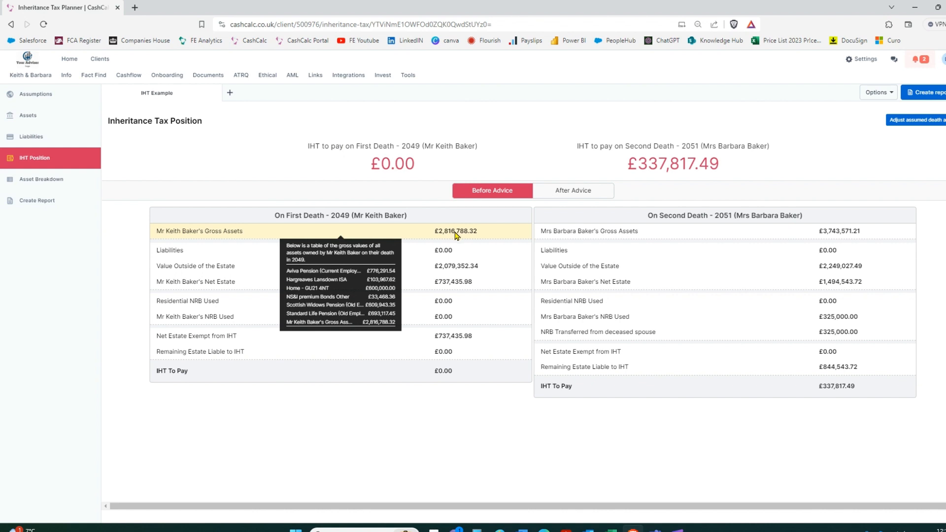
{"action": "mouse_move", "coordinate": [460, 338]}
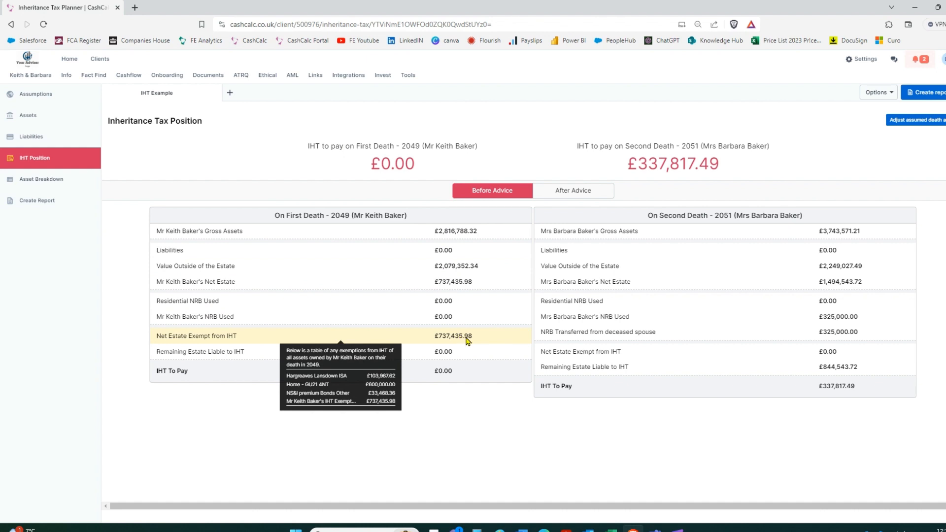
{"action": "mouse_move", "coordinate": [781, 235]}
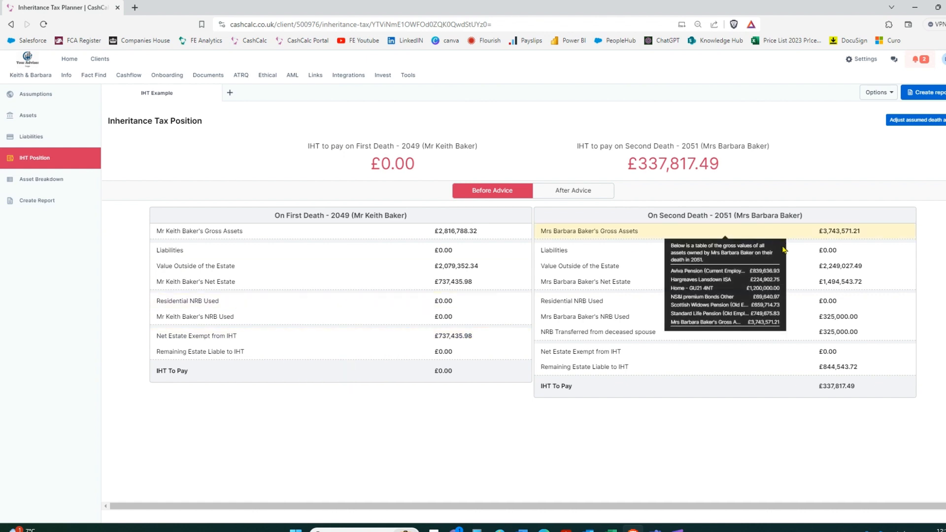
{"action": "mouse_move", "coordinate": [838, 373]}
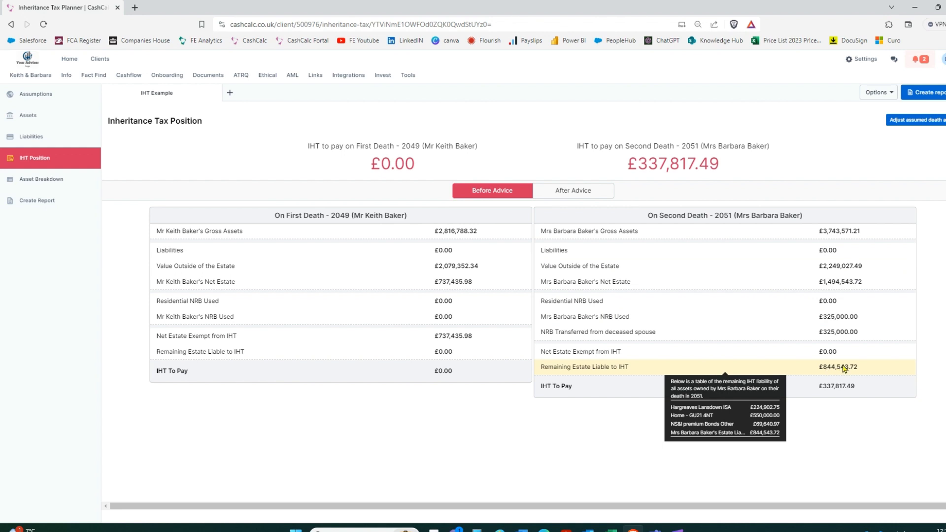
{"action": "mouse_move", "coordinate": [846, 392]}
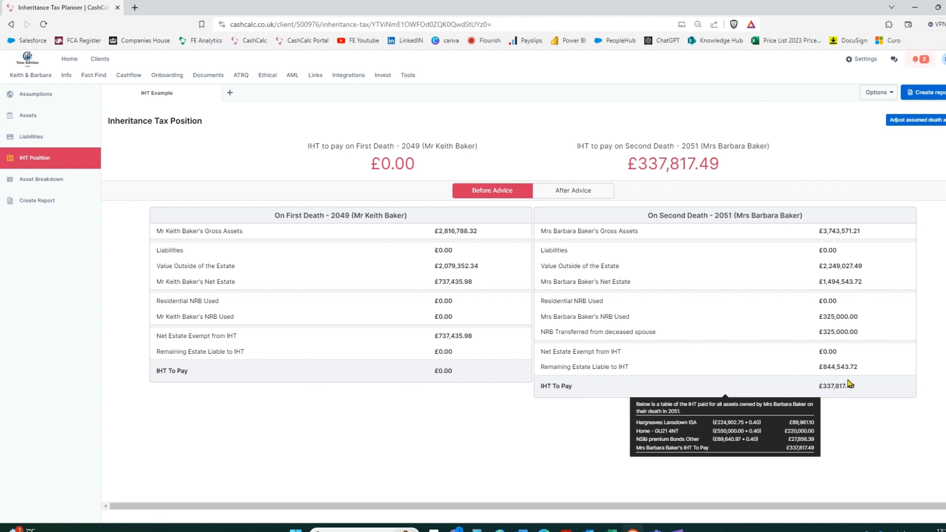
{"action": "left_click", "coordinate": [566, 192]}
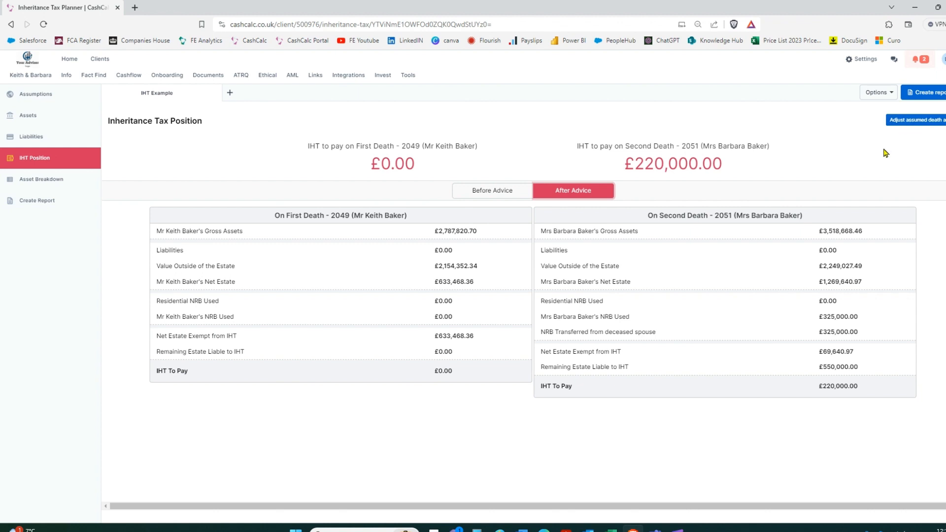
{"action": "left_click", "coordinate": [59, 183]}
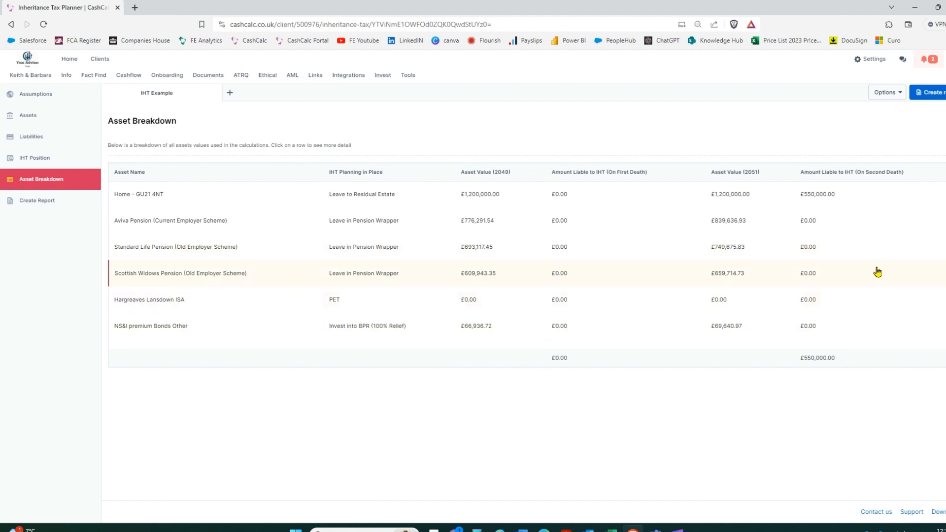
- Generate a PDF report for IHT Example with before advice, after advice and asset/liability breakdowns included, and look through its opening pages
{"action": "left_click", "coordinate": [48, 206]}
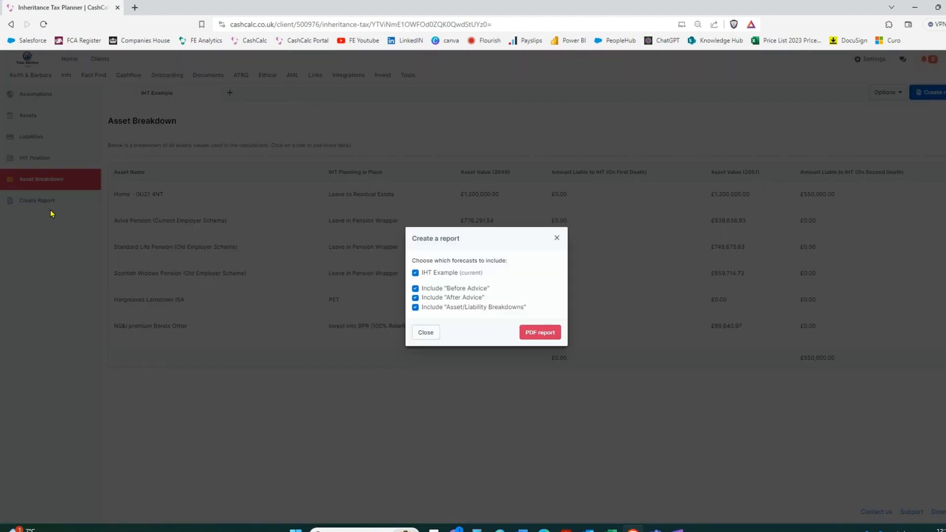
{"action": "left_click", "coordinate": [538, 335]}
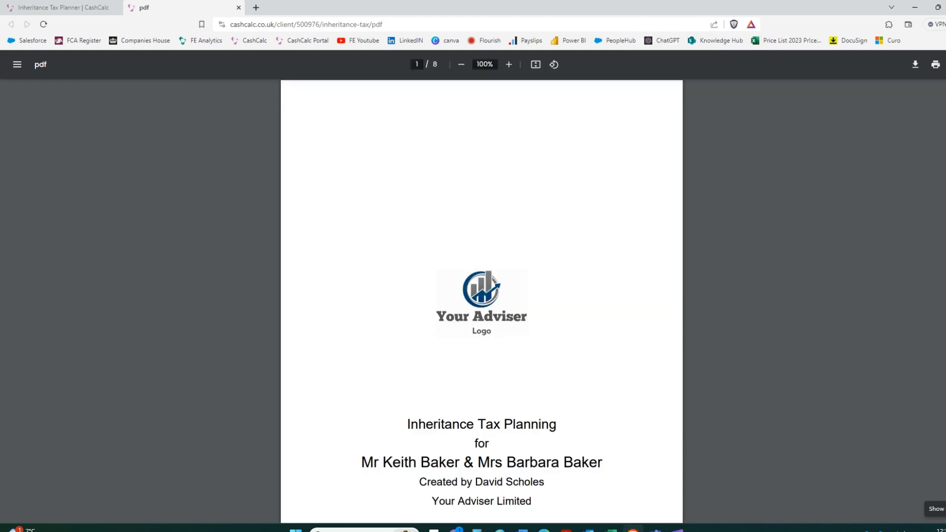
{"action": "scroll", "coordinate": [482, 296], "scroll_direction": "down", "scroll_amount": 2}
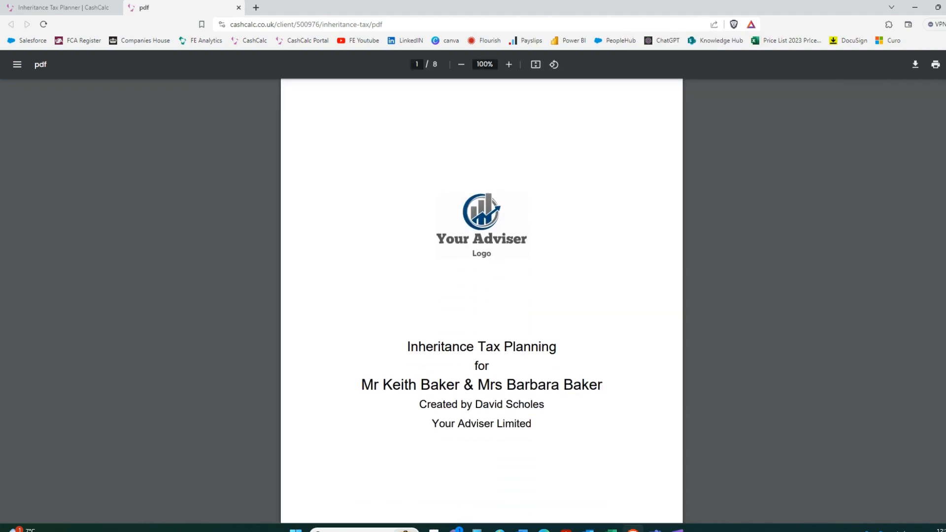
{"action": "scroll", "coordinate": [481, 296], "scroll_direction": "down", "scroll_amount": 10}
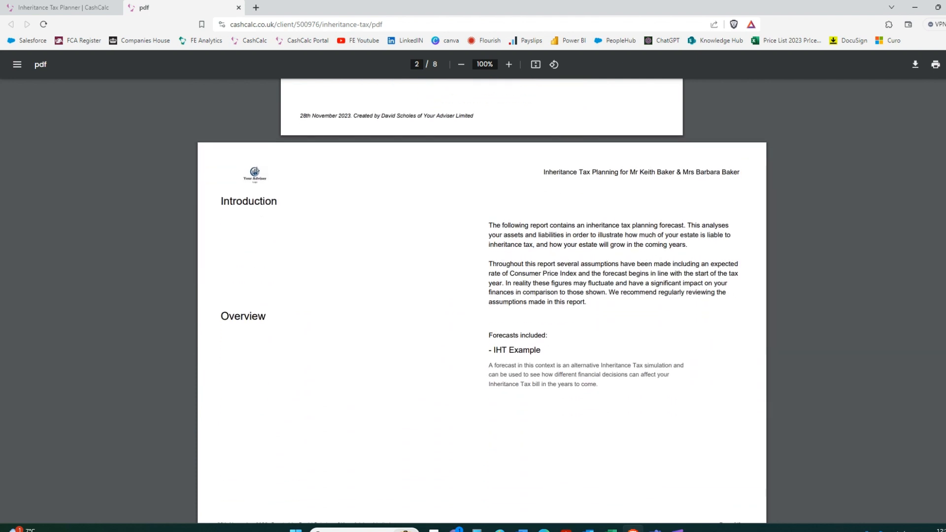
- Review the report's forecast assumptions, included assets, before-advice position on both deaths and before-advice asset breakdown
{"action": "scroll", "coordinate": [482, 295], "scroll_direction": "down", "scroll_amount": 6}
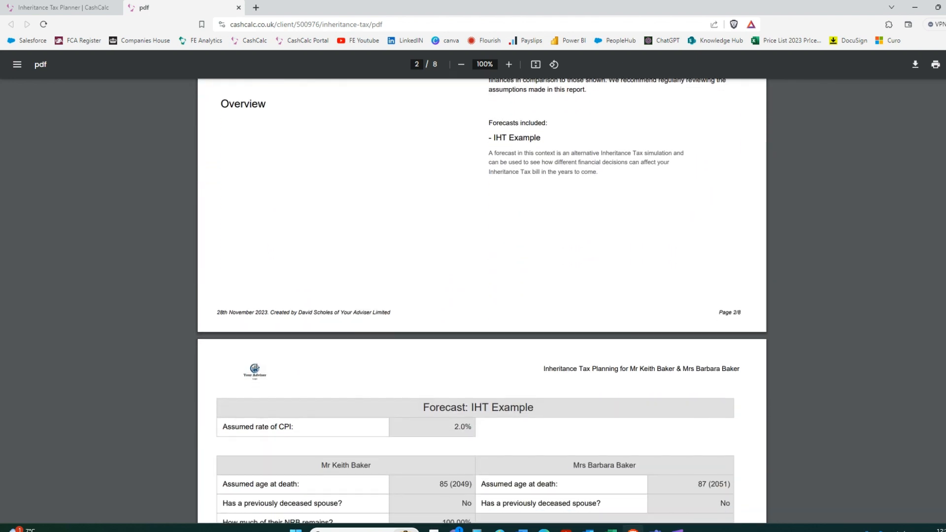
{"action": "scroll", "coordinate": [481, 296], "scroll_direction": "down", "scroll_amount": 2}
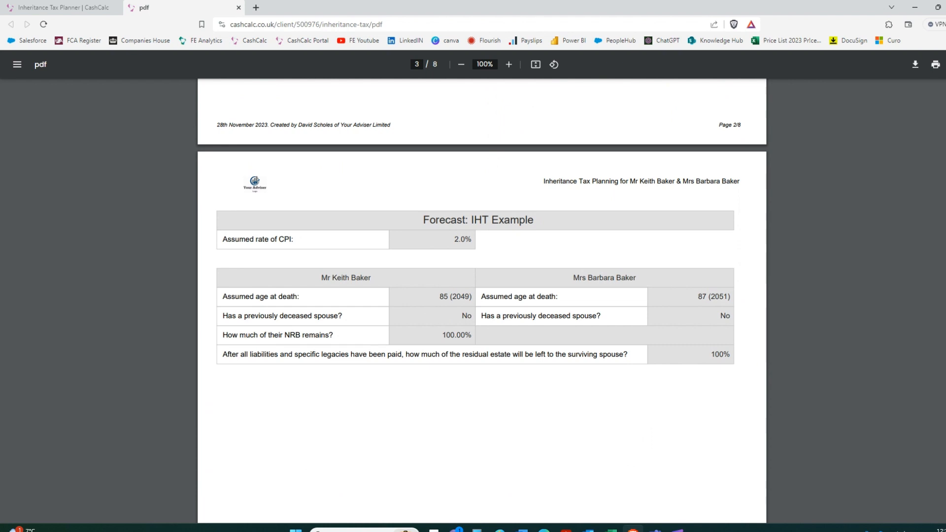
{"action": "scroll", "coordinate": [481, 296], "scroll_direction": "down", "scroll_amount": 10}
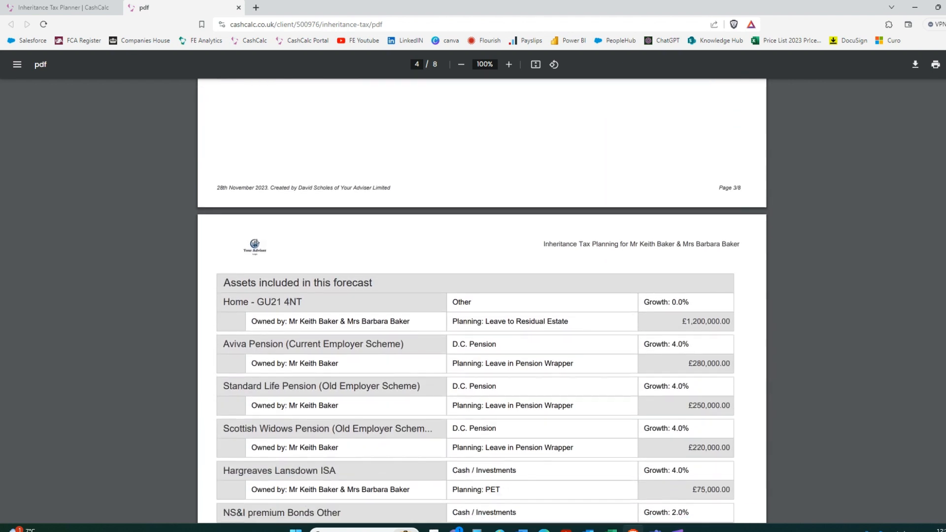
{"action": "scroll", "coordinate": [481, 296], "scroll_direction": "down", "scroll_amount": 2}
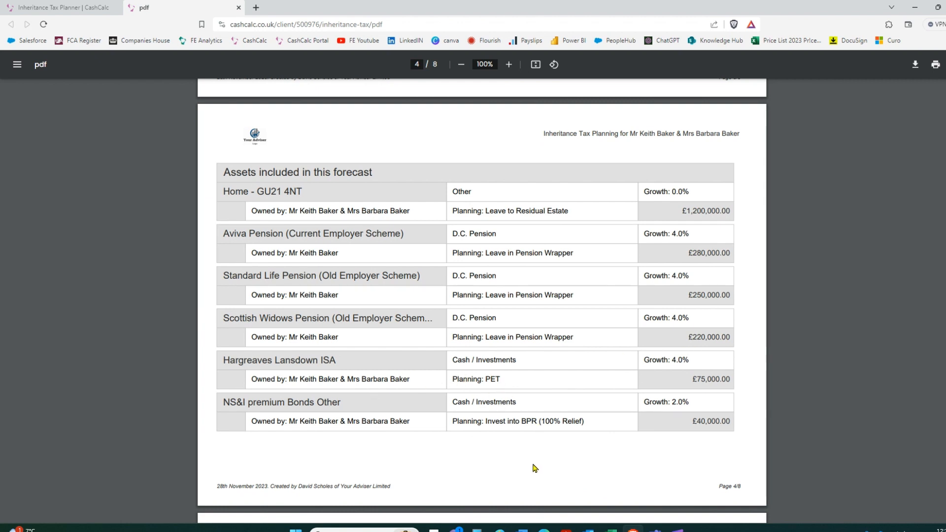
{"action": "scroll", "coordinate": [482, 301], "scroll_direction": "down", "scroll_amount": 7}
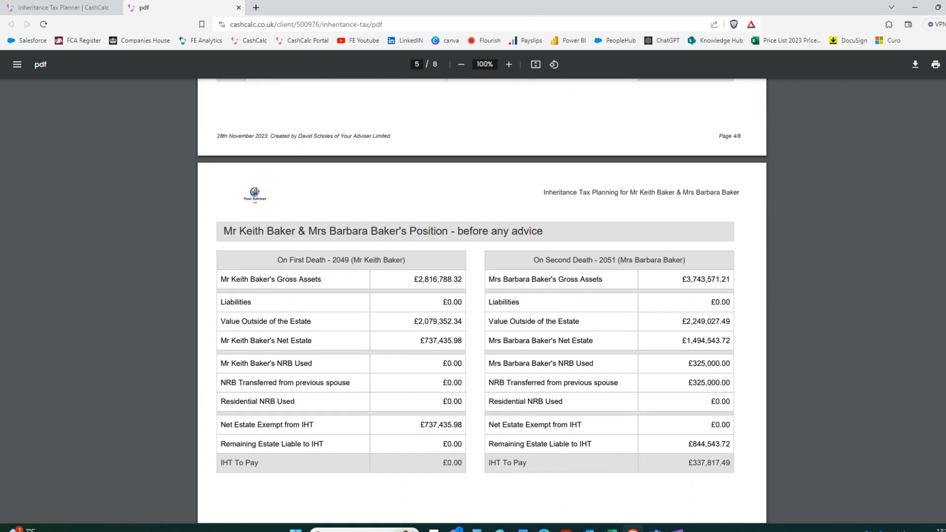
{"action": "scroll", "coordinate": [482, 300], "scroll_direction": "down", "scroll_amount": 1}
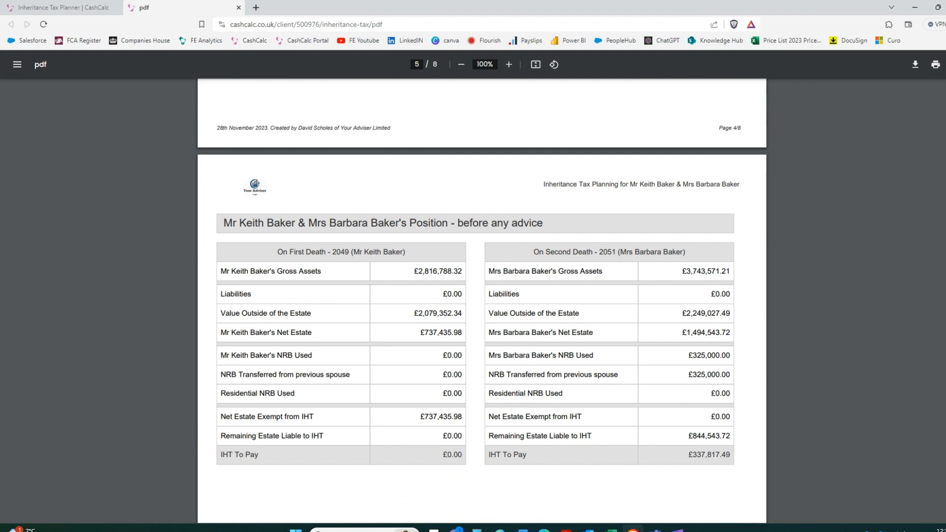
{"action": "scroll", "coordinate": [482, 300], "scroll_direction": "up", "scroll_amount": 1}
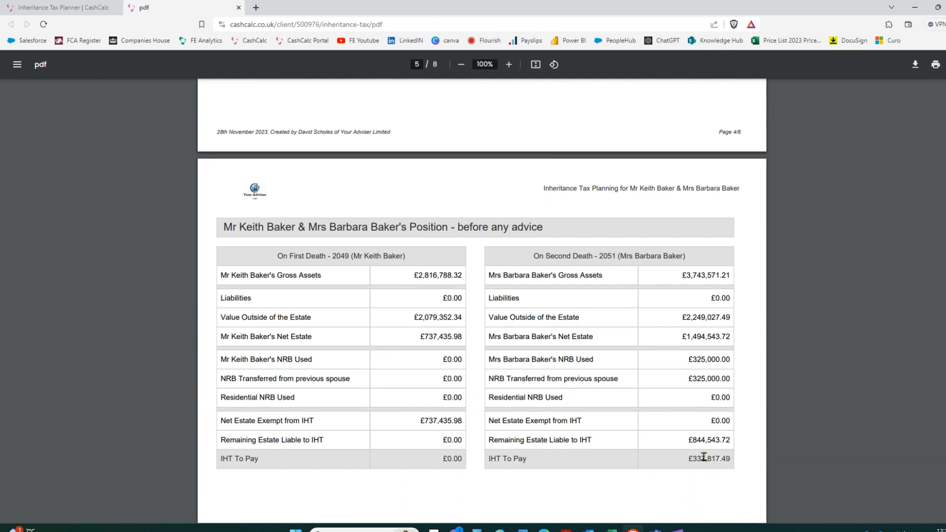
{"action": "scroll", "coordinate": [482, 300], "scroll_direction": "down", "scroll_amount": 10}
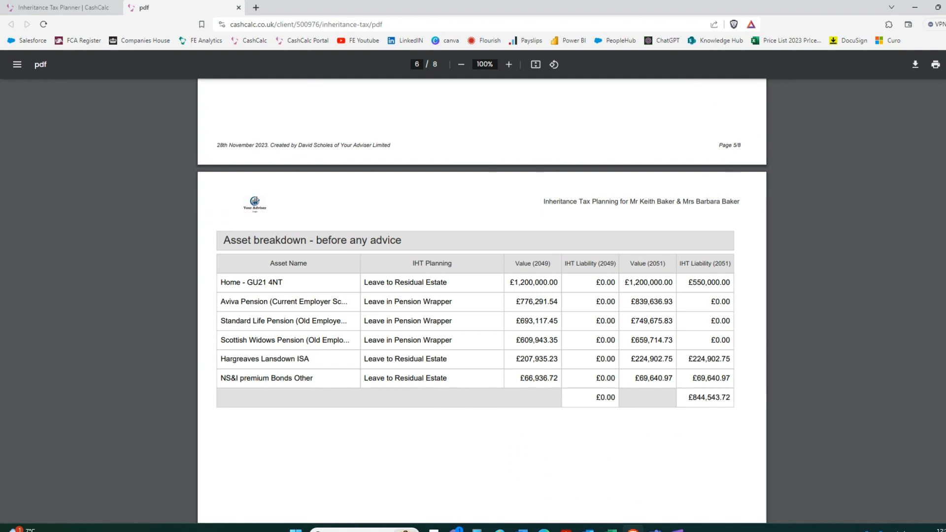
- Review the report's after-advice position and asset breakdown, highlighting the second-death tax due and the home's liability, and return to the cover page
{"action": "scroll", "coordinate": [482, 300], "scroll_direction": "down", "scroll_amount": 10}
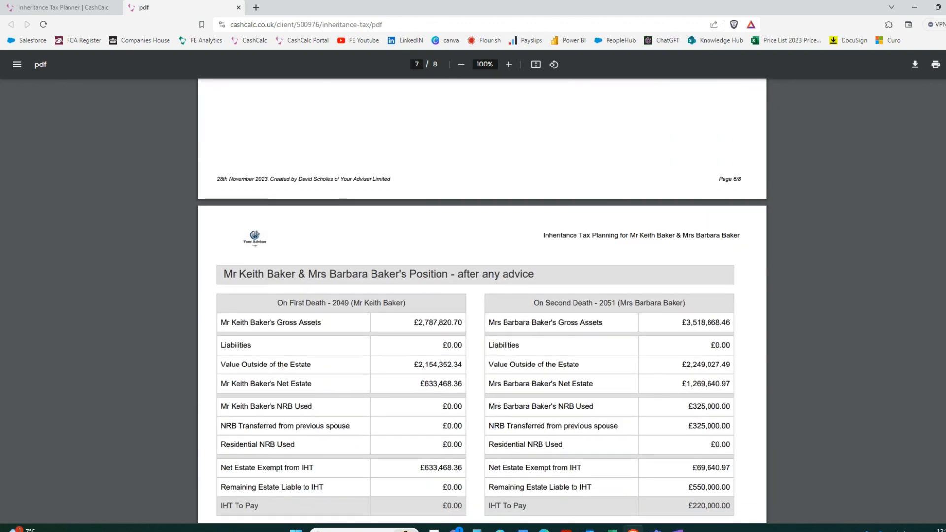
{"action": "scroll", "coordinate": [652, 348], "scroll_direction": "down", "scroll_amount": 1}
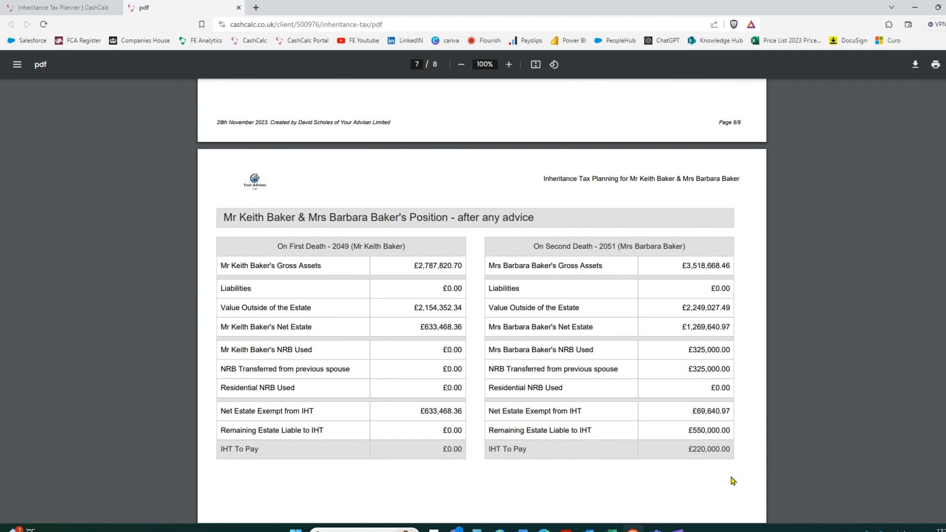
{"action": "left_click_drag", "start_coordinate": [731, 449], "coordinate": [687, 449]}
{"action": "scroll", "coordinate": [678, 355], "scroll_direction": "down", "scroll_amount": 7}
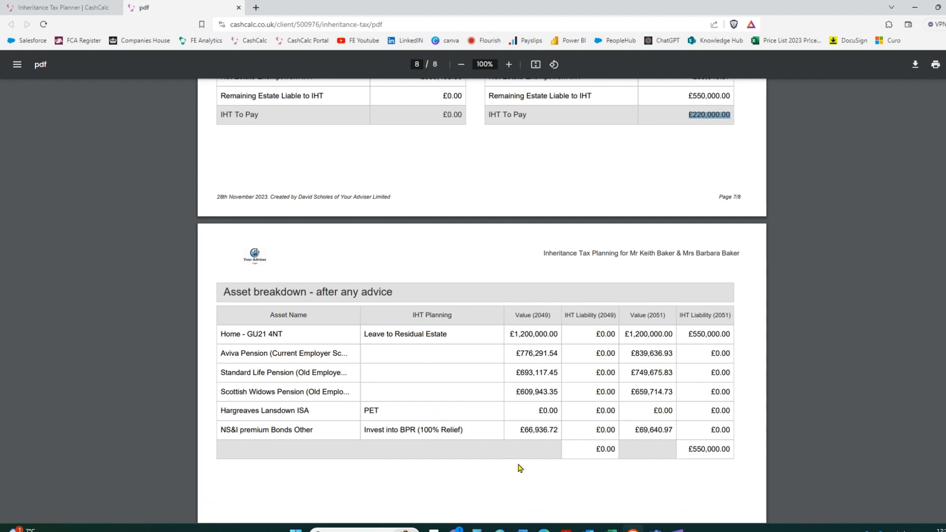
{"action": "left_click_drag", "start_coordinate": [730, 334], "coordinate": [689, 335]}
{"action": "left_click", "coordinate": [755, 387]}
{"action": "key", "text": "Home"}
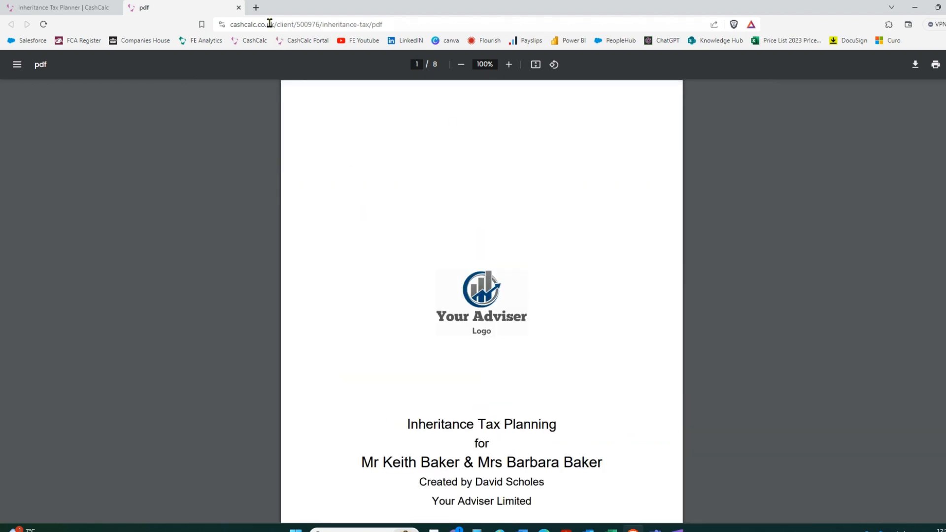
- Close the PDF report and the report options dialog, and go back to the client couple's record
{"action": "left_click", "coordinate": [238, 7]}
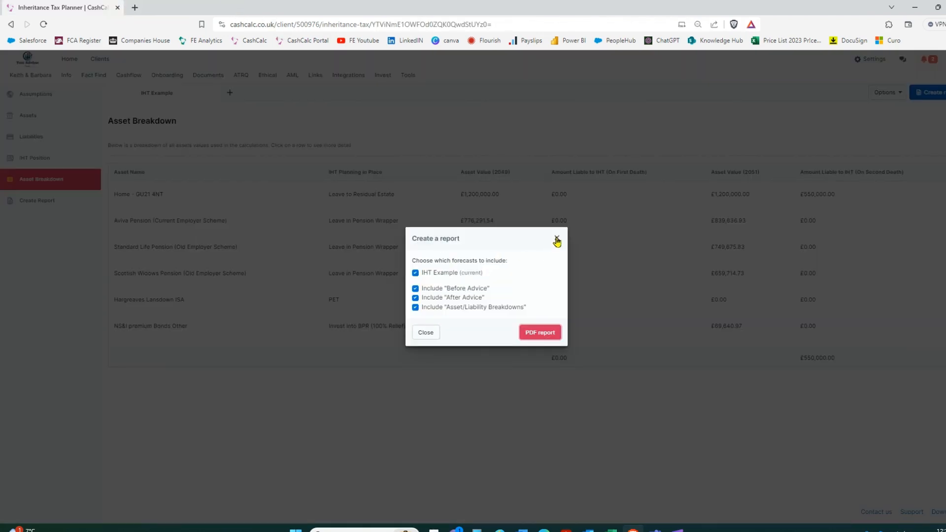
{"action": "left_click", "coordinate": [556, 240]}
{"action": "left_click", "coordinate": [33, 76]}
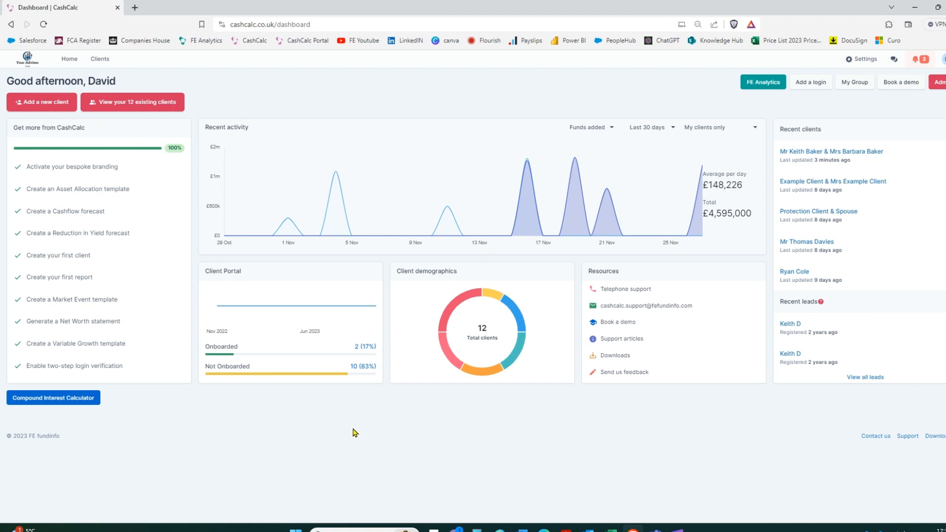
- Open the Risk Profiles section of the investment proposition in the account settings
{"action": "left_click", "coordinate": [859, 60]}
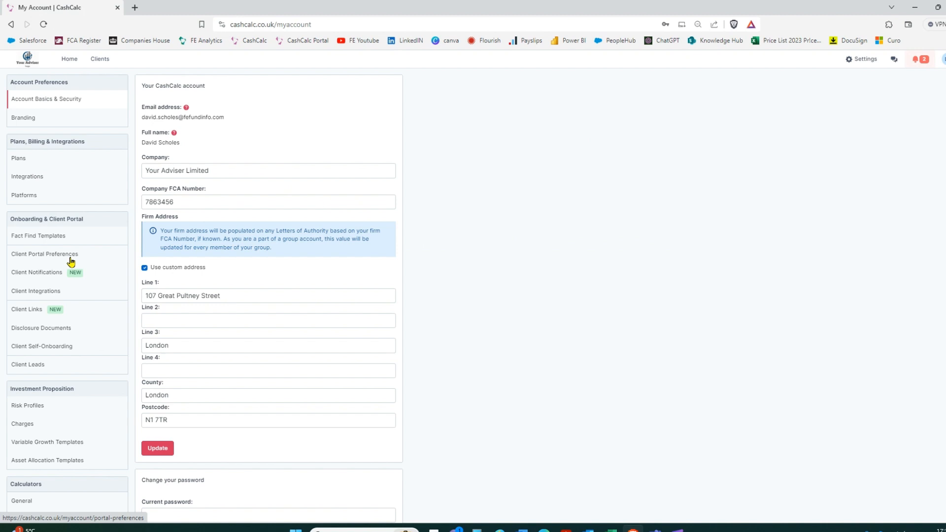
{"action": "scroll", "coordinate": [70, 261], "scroll_direction": "down", "scroll_amount": 3}
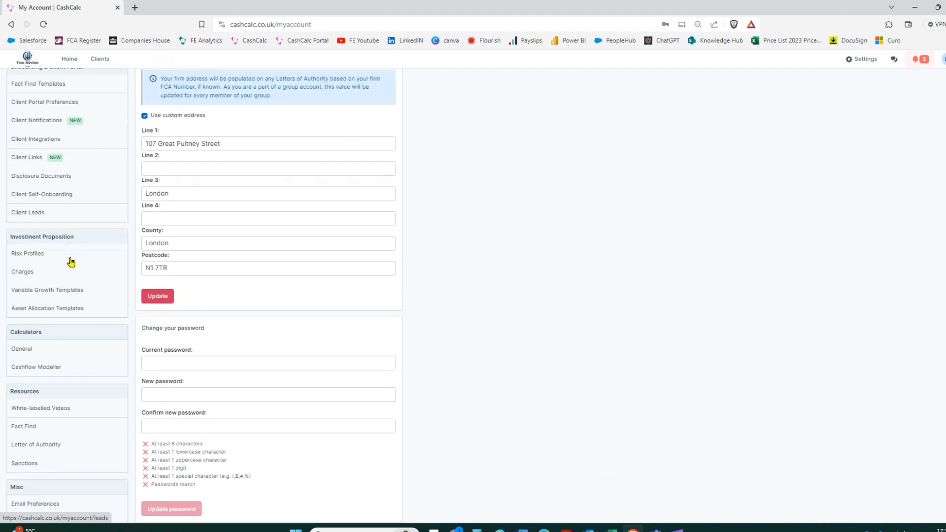
{"action": "left_click", "coordinate": [29, 255]}
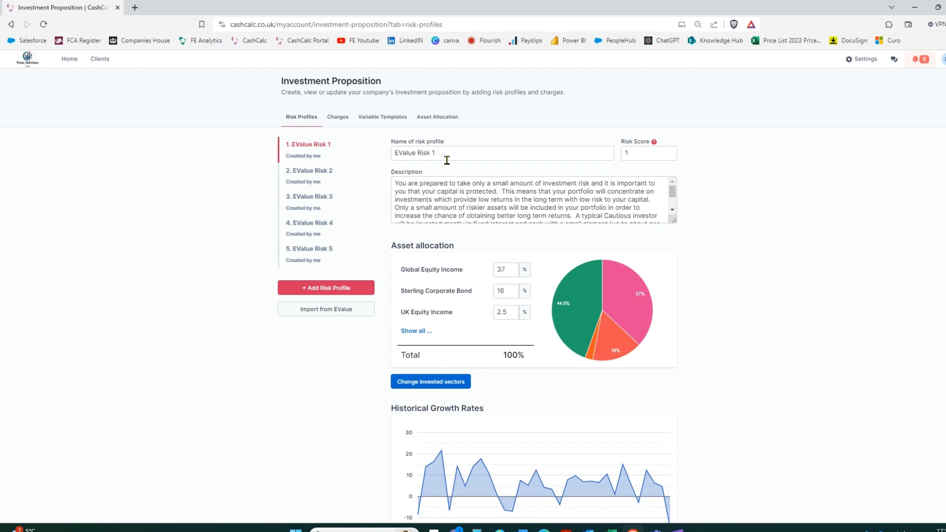
- Examine the EValue Risk 1 profile's name, description, asset allocation, historical growth rates, and linked charges and templates
{"action": "left_click_drag", "start_coordinate": [445, 154], "coordinate": [392, 153]}
{"action": "triple_click", "coordinate": [422, 191]}
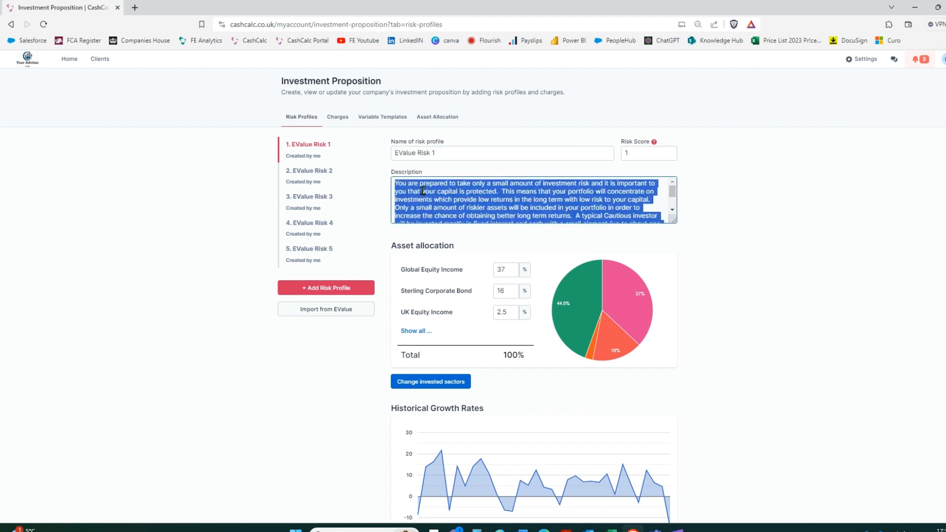
{"action": "left_click", "coordinate": [792, 219]}
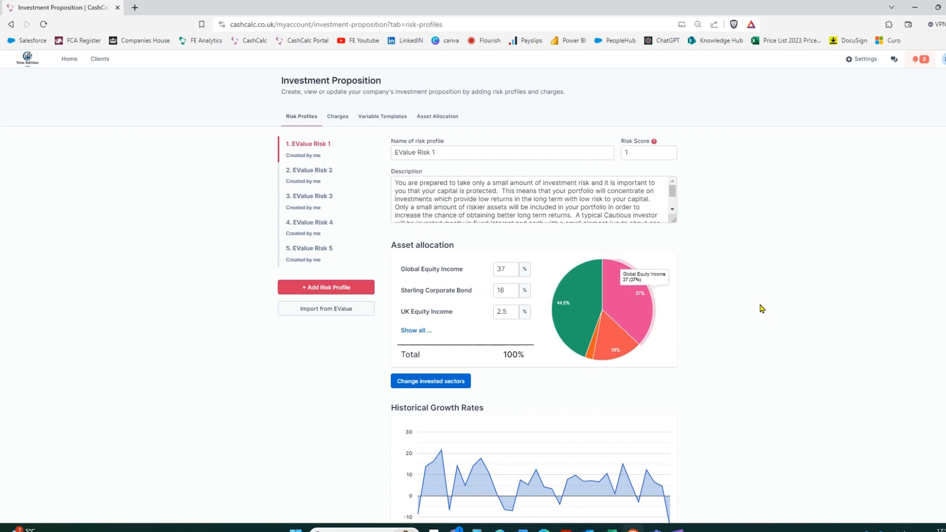
{"action": "scroll", "coordinate": [760, 266], "scroll_direction": "down", "scroll_amount": 2}
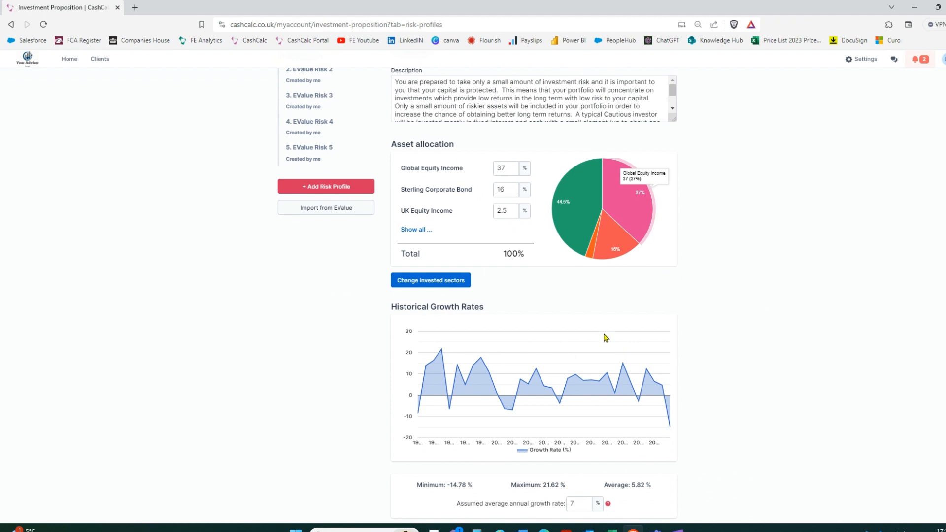
{"action": "scroll", "coordinate": [684, 300], "scroll_direction": "down", "scroll_amount": 3}
{"action": "scroll", "coordinate": [684, 300], "scroll_direction": "down", "scroll_amount": 4}
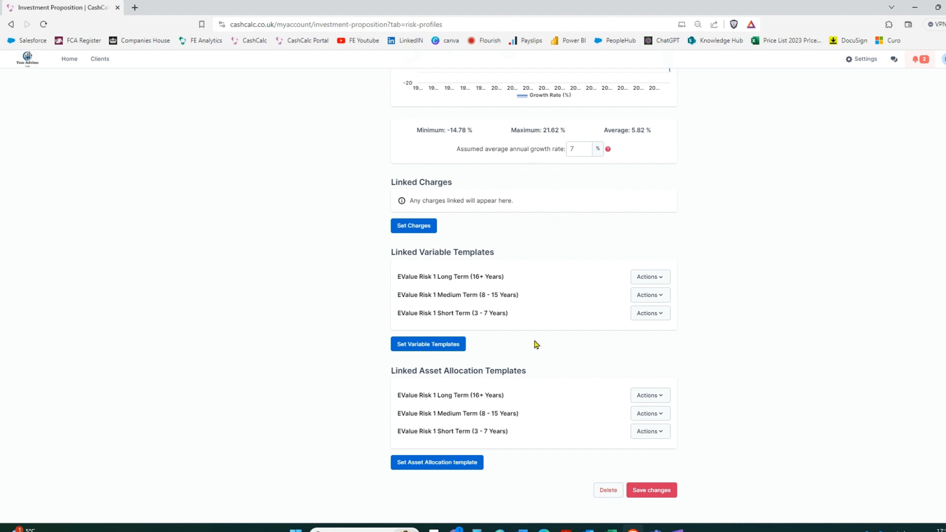
{"action": "scroll", "coordinate": [535, 343], "scroll_direction": "up", "scroll_amount": 9}
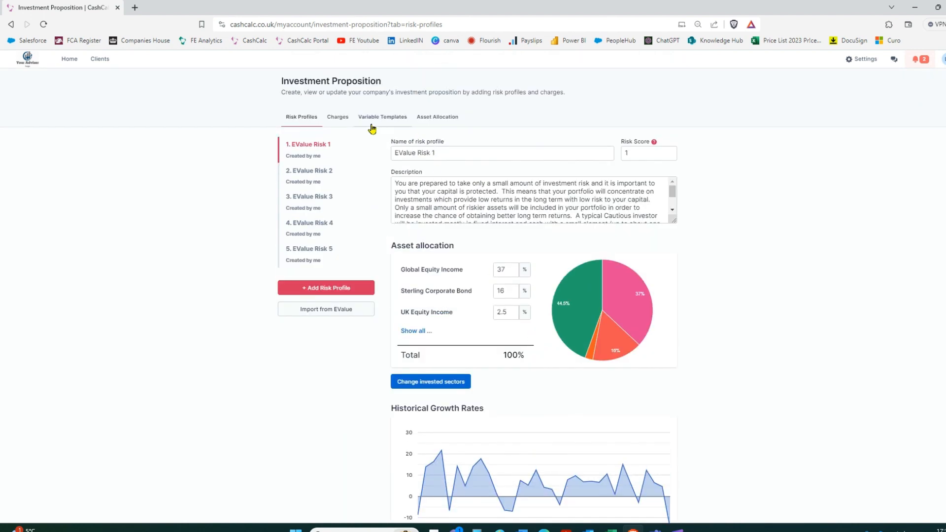
- View the sector split and growth history of the EValue Risk 1 Long Term (16+ Years) asset allocation template, and close its editor
{"action": "left_click", "coordinate": [439, 121]}
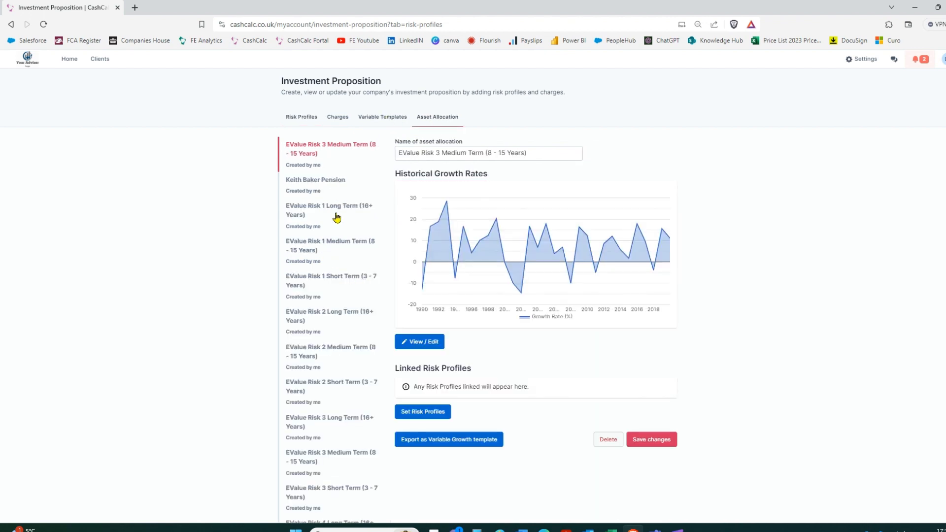
{"action": "left_click", "coordinate": [312, 212]}
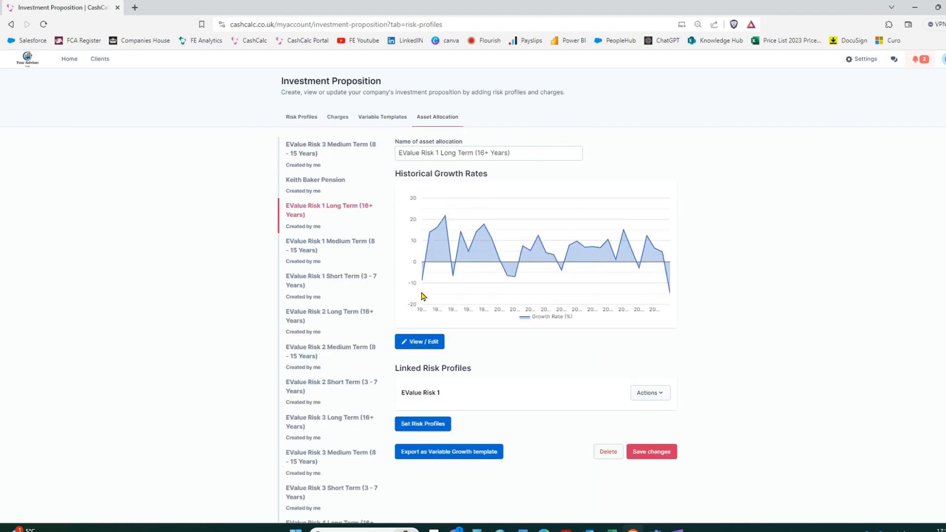
{"action": "left_click", "coordinate": [417, 343]}
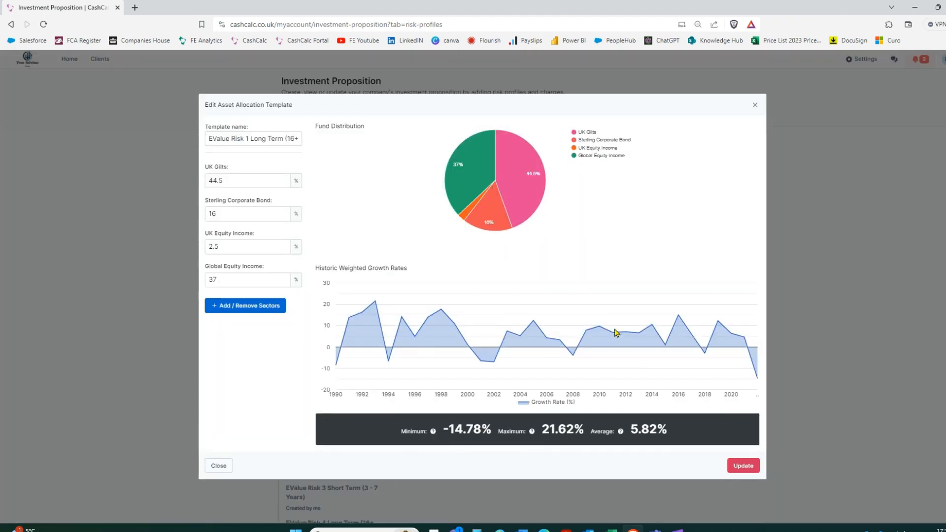
{"action": "left_click", "coordinate": [755, 106]}
- Inspect the yearly growth rates of the custom benchmark EValue Risk 1 Long Term (11 - 15 Years) among the variable templates, and close its editor
{"action": "left_click", "coordinate": [384, 119]}
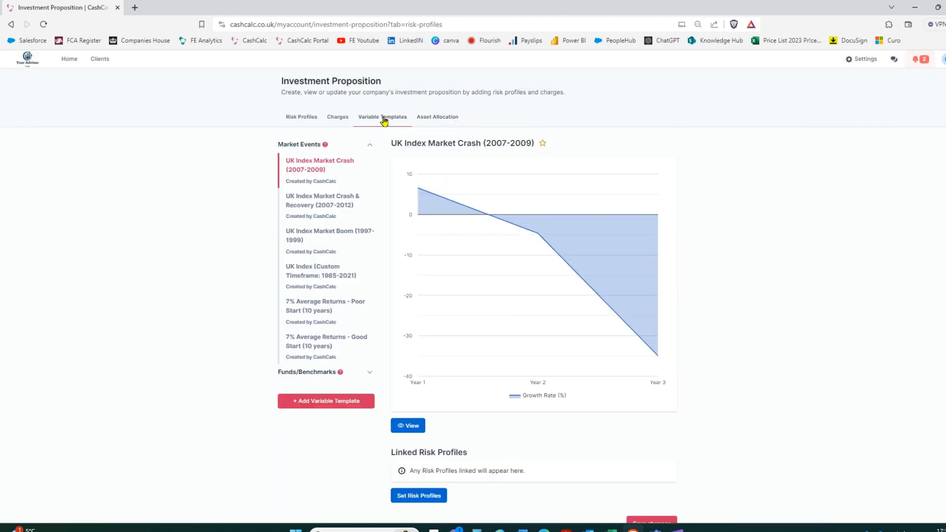
{"action": "left_click", "coordinate": [318, 373]}
{"action": "scroll", "coordinate": [320, 382], "scroll_direction": "down", "scroll_amount": 1}
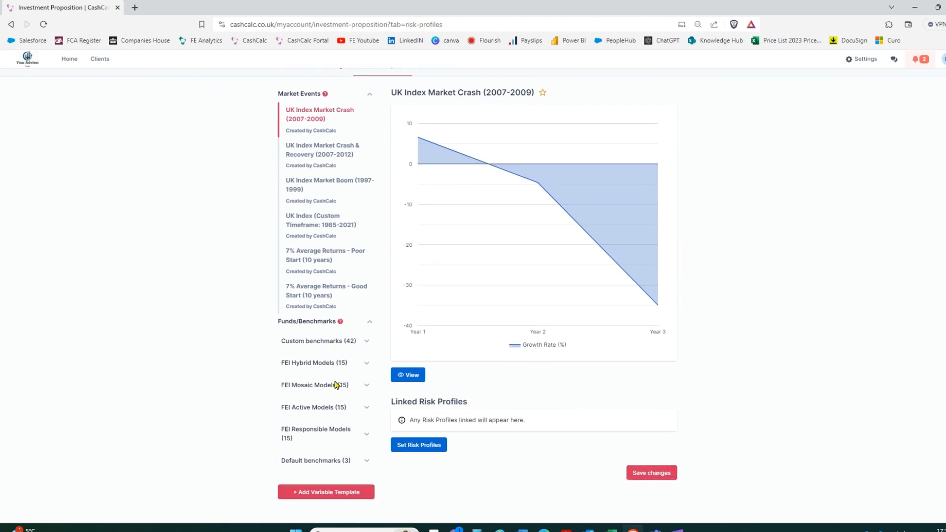
{"action": "left_click", "coordinate": [321, 343]}
{"action": "scroll", "coordinate": [328, 352], "scroll_direction": "down", "scroll_amount": 2}
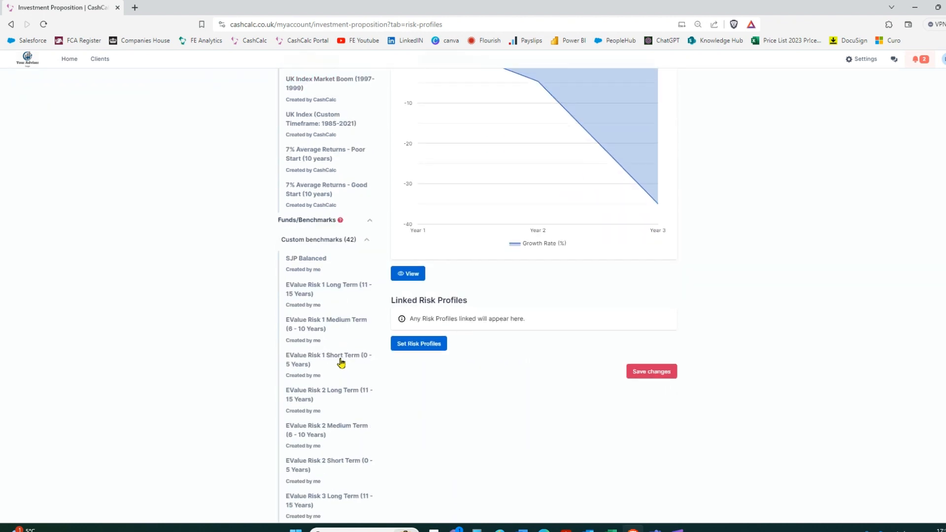
{"action": "left_click", "coordinate": [321, 290]}
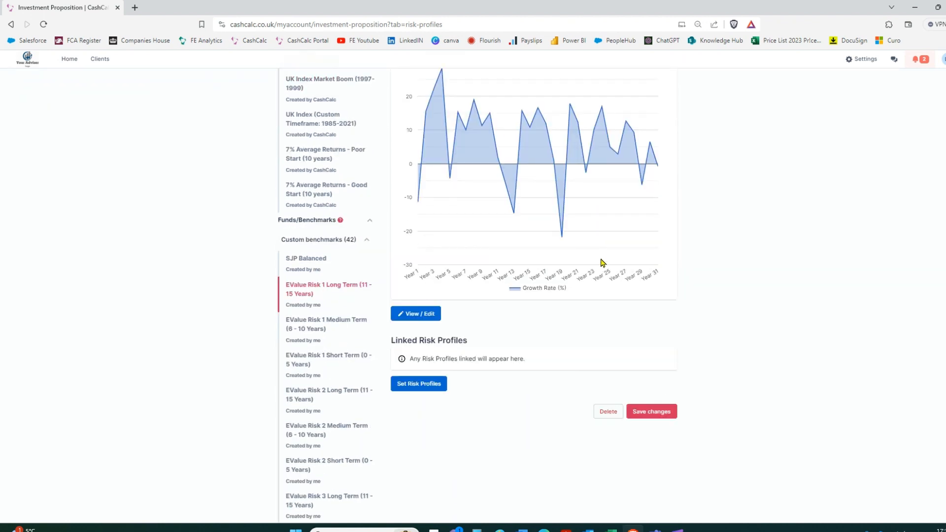
{"action": "left_click", "coordinate": [405, 313]}
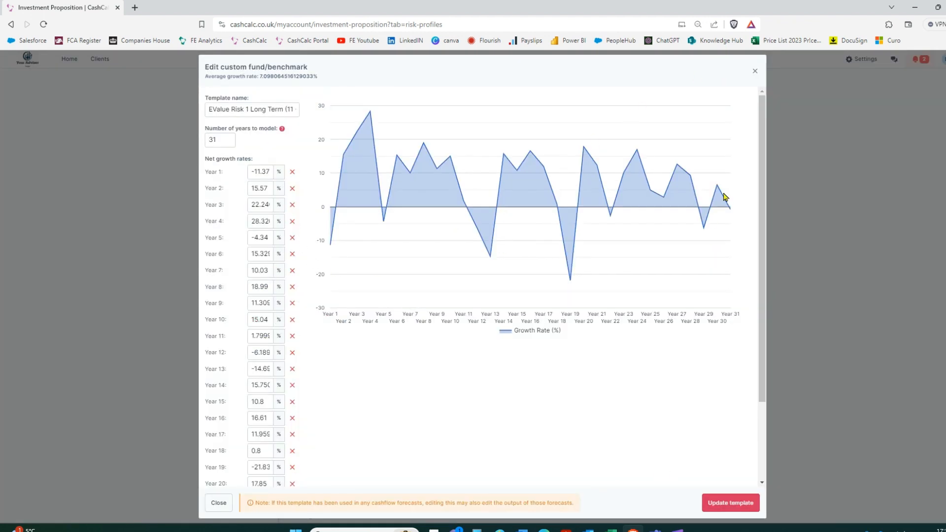
{"action": "left_click", "coordinate": [754, 72]}
{"action": "scroll", "coordinate": [532, 237], "scroll_direction": "up", "scroll_amount": 3}
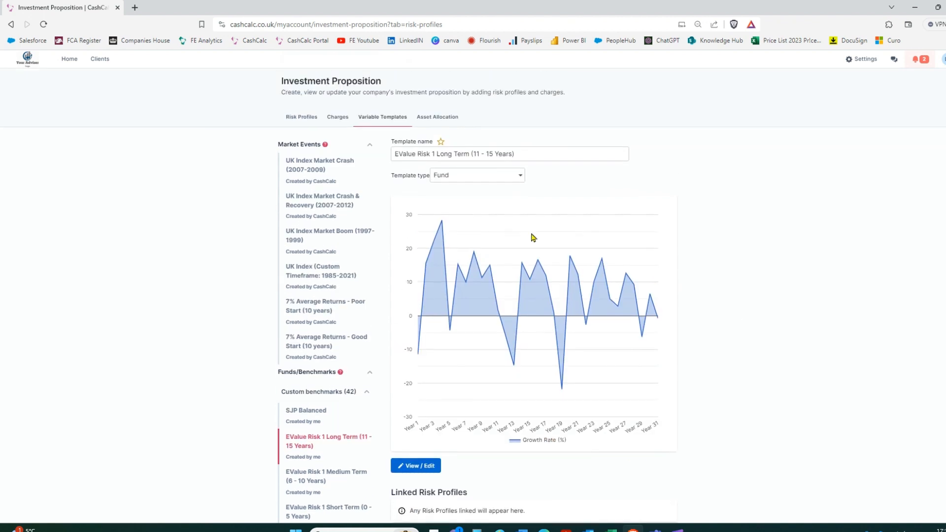
- Look through the full list of asset allocation templates and return to the EValue Risk 1 risk profile
{"action": "left_click", "coordinate": [441, 120]}
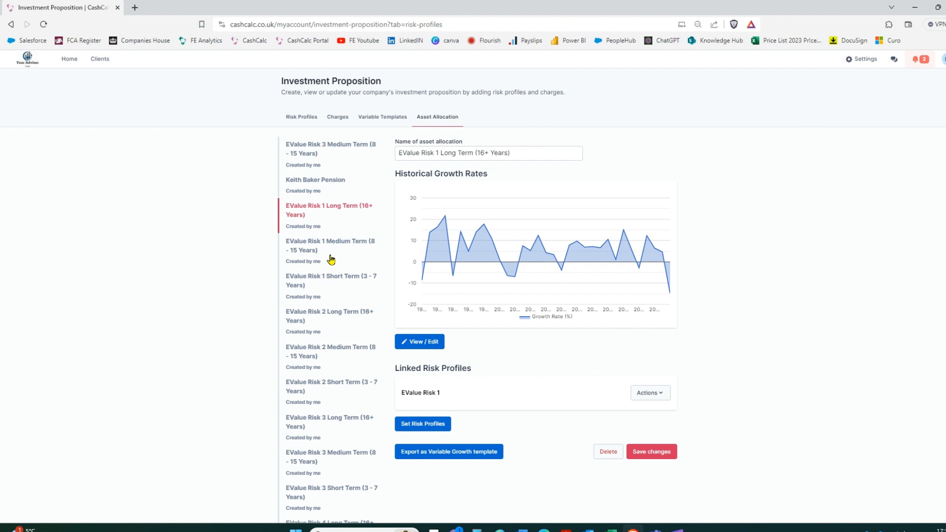
{"action": "scroll", "coordinate": [331, 260], "scroll_direction": "down", "scroll_amount": 8}
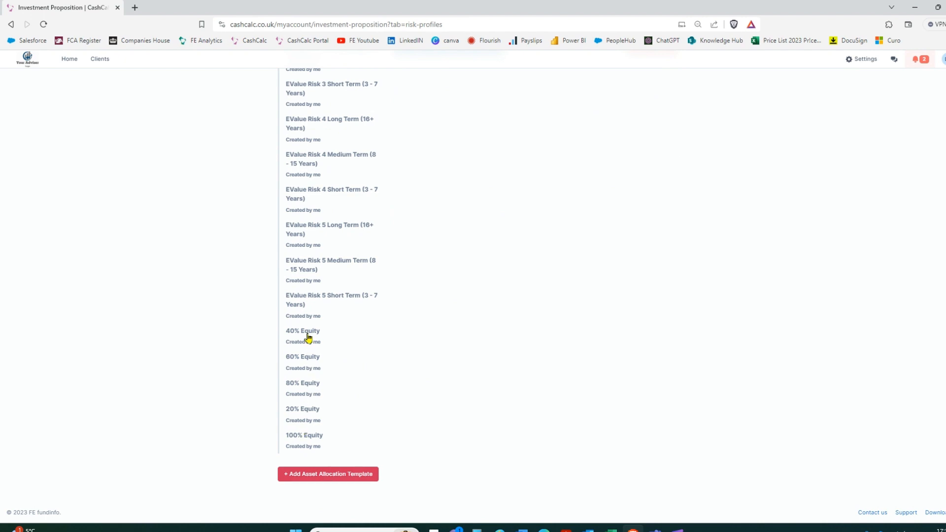
{"action": "scroll", "coordinate": [326, 385], "scroll_direction": "up", "scroll_amount": 9}
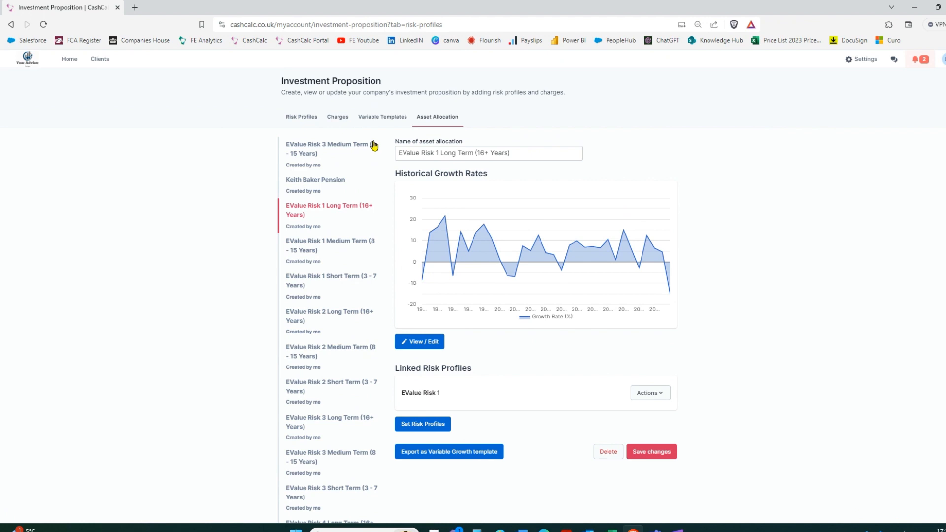
{"action": "left_click", "coordinate": [301, 119]}
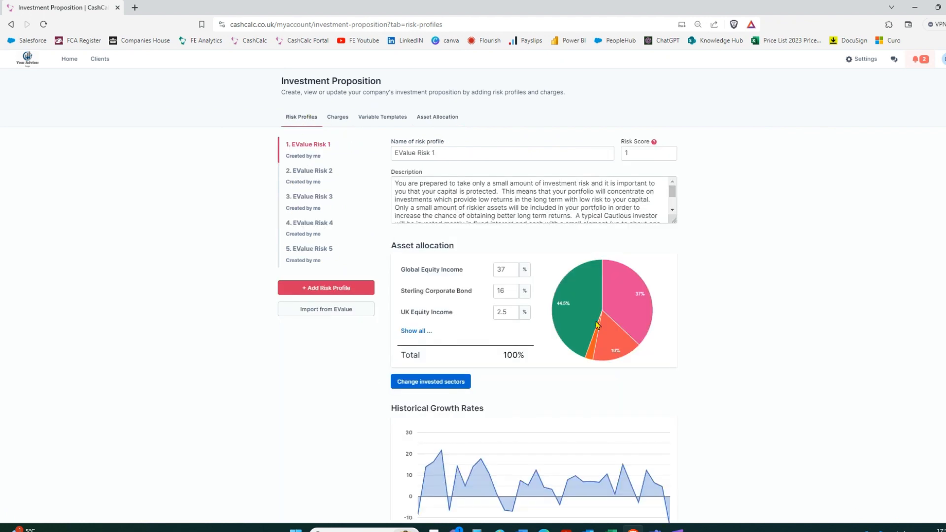
- Try linking the 20% Equity template to EValue Risk 1 instead of its medium- and short-term asset allocation templates, and dismiss the selection
{"action": "scroll", "coordinate": [597, 325], "scroll_direction": "down", "scroll_amount": 10}
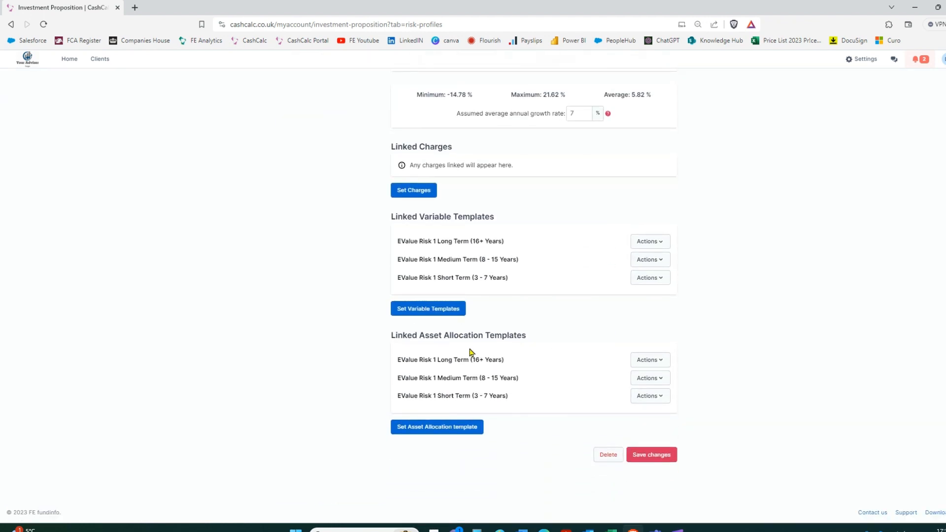
{"action": "left_click_drag", "start_coordinate": [420, 339], "coordinate": [528, 341]}
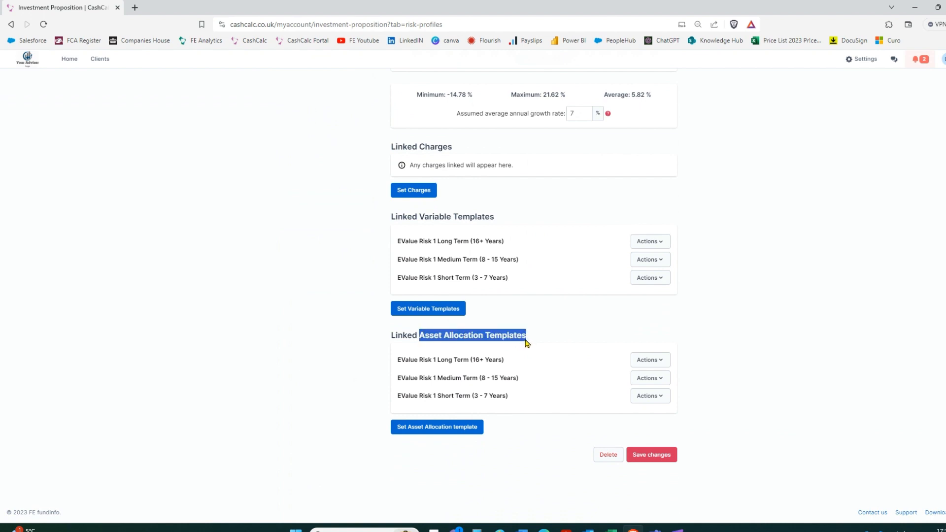
{"action": "left_click", "coordinate": [448, 429]}
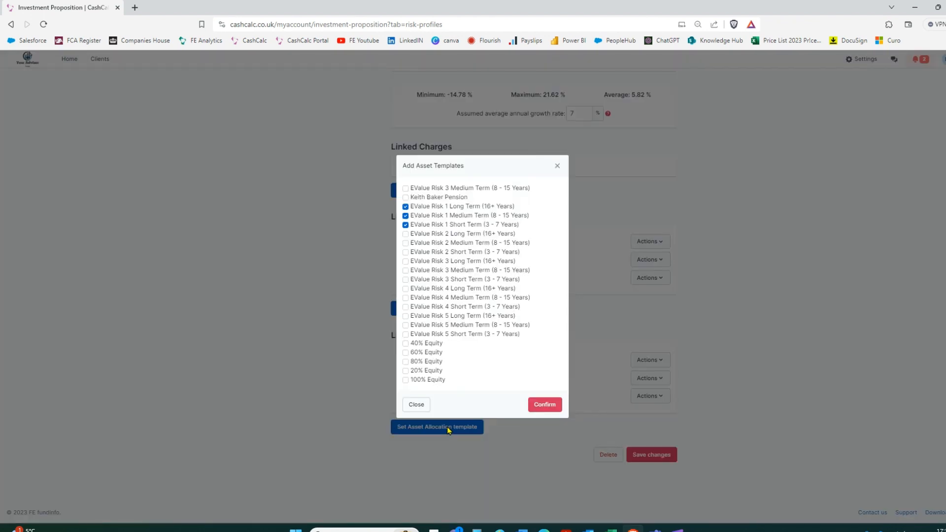
{"action": "left_click", "coordinate": [406, 216]}
{"action": "left_click", "coordinate": [406, 224]}
{"action": "left_click", "coordinate": [405, 370]}
{"action": "left_click", "coordinate": [558, 168]}
{"action": "scroll", "coordinate": [593, 248], "scroll_direction": "up", "scroll_amount": 10}
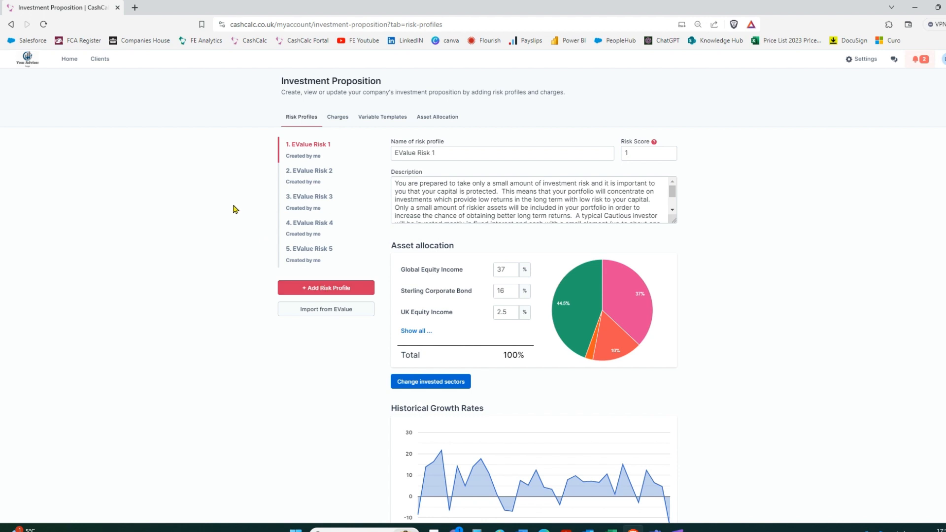
- Open the client couple's attitude to risk page from the client list and start the questionnaire for the husband
{"action": "left_click", "coordinate": [100, 60]}
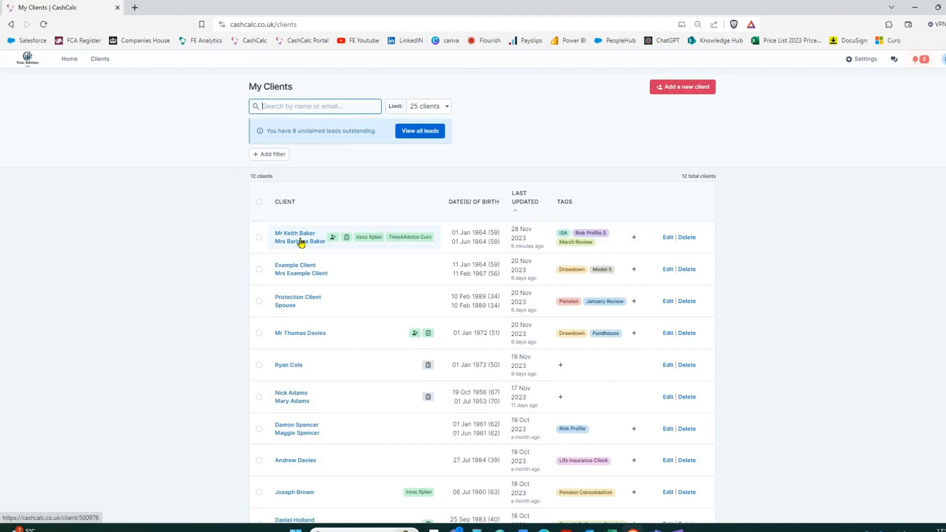
{"action": "left_click", "coordinate": [300, 241]}
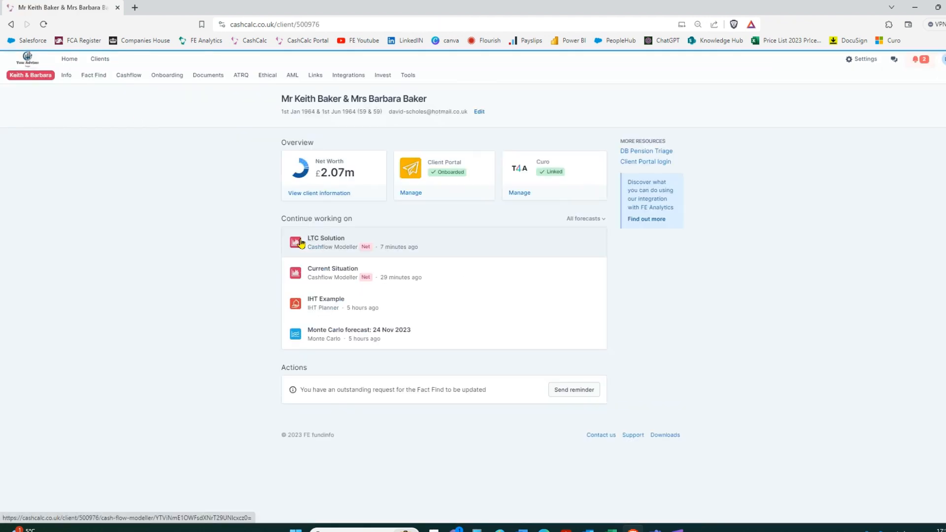
{"action": "left_click", "coordinate": [243, 79]}
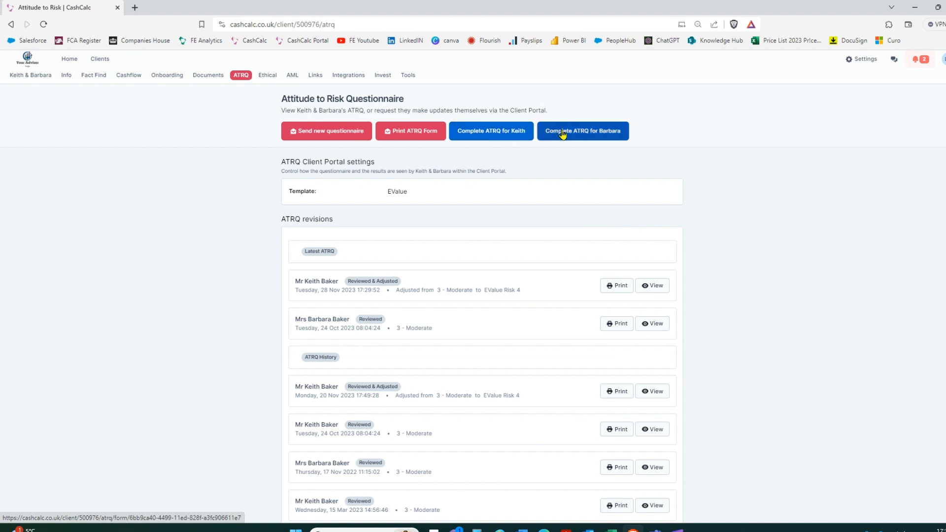
{"action": "left_click", "coordinate": [483, 131]}
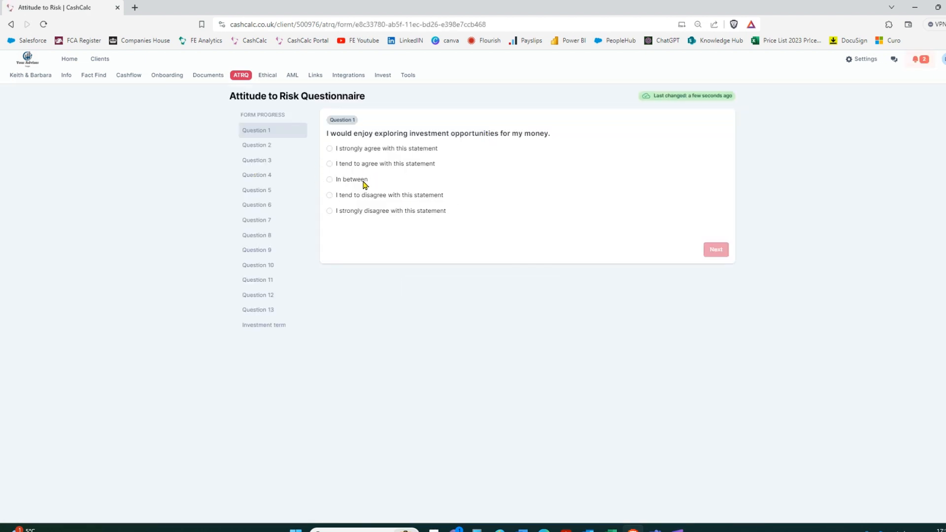
- Answer risk questions 1 to 3 with In between, Sometimes and Average
{"action": "left_click", "coordinate": [346, 179]}
{"action": "left_click", "coordinate": [717, 250]}
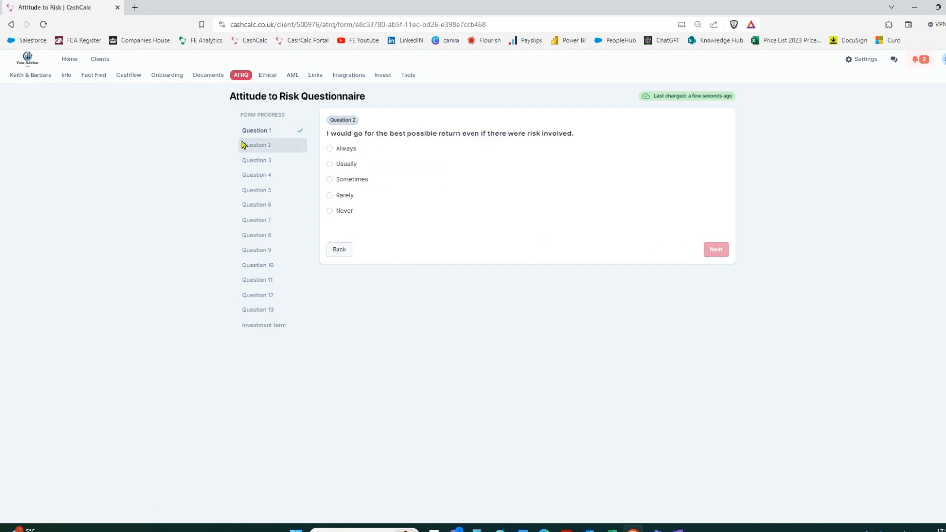
{"action": "left_click", "coordinate": [350, 182]}
{"action": "left_click", "coordinate": [342, 250]}
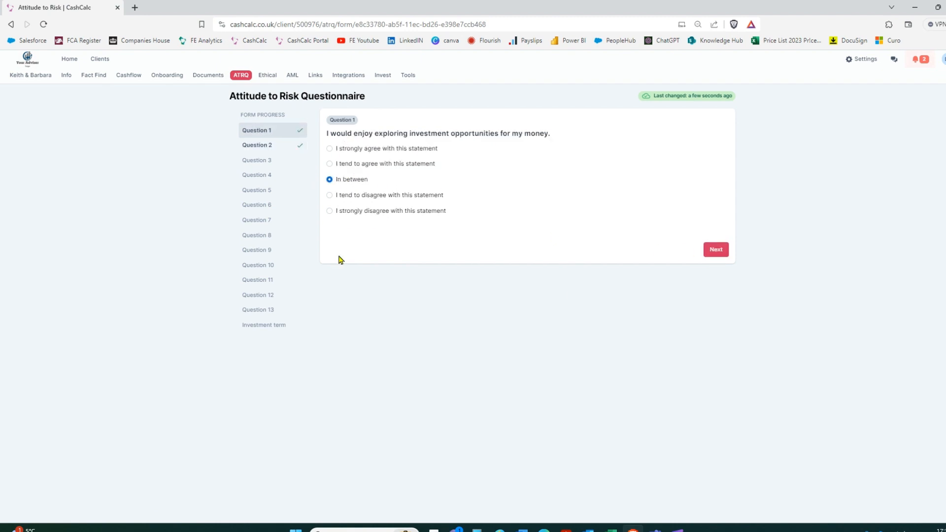
{"action": "left_click", "coordinate": [716, 250]}
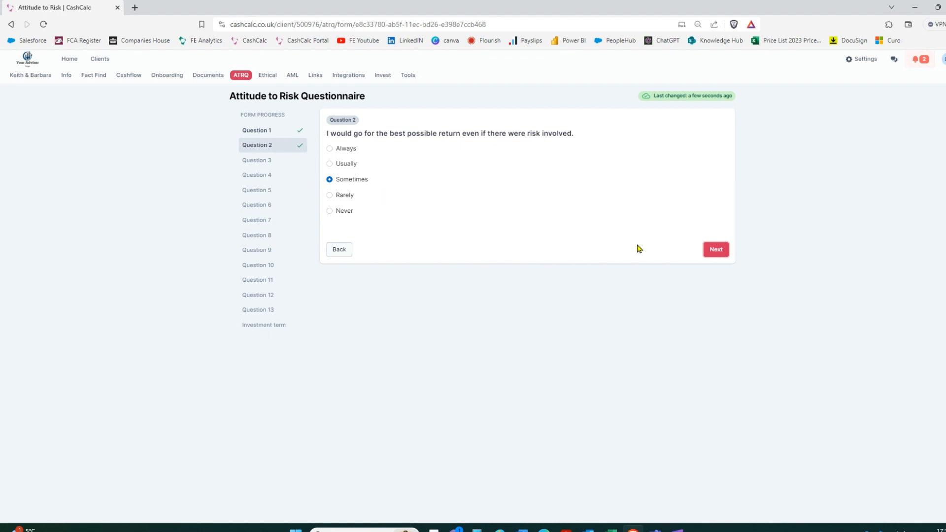
{"action": "left_click", "coordinate": [716, 250]}
{"action": "left_click", "coordinate": [350, 181]}
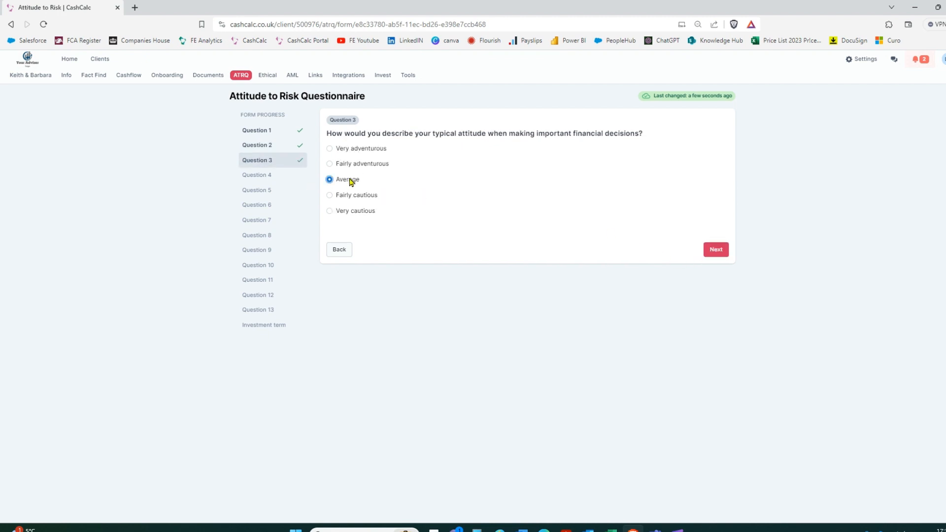
{"action": "left_click", "coordinate": [717, 253]}
- Answer question 4 on past risk taken with Medium, and questions 5 and 6 with In between
{"action": "left_click", "coordinate": [336, 182]}
{"action": "left_click", "coordinate": [716, 252]}
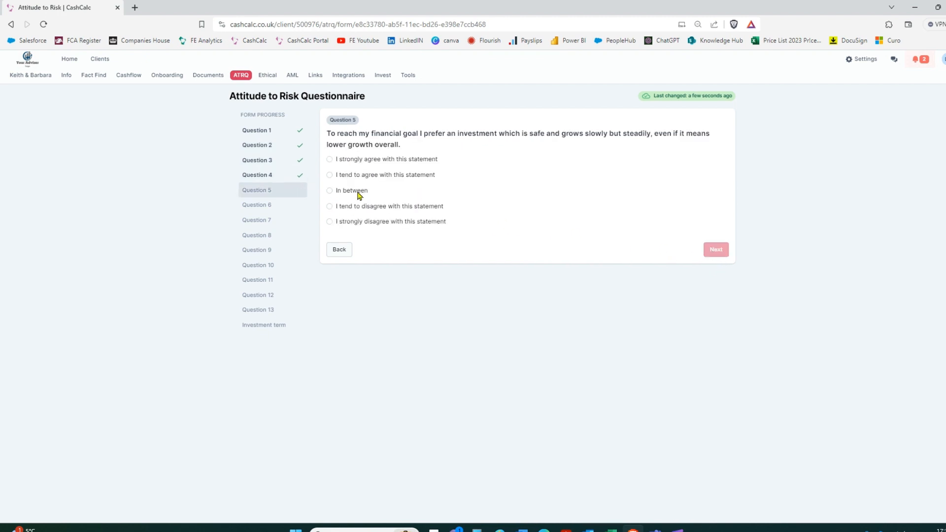
{"action": "left_click", "coordinate": [334, 192]}
{"action": "left_click", "coordinate": [715, 249]}
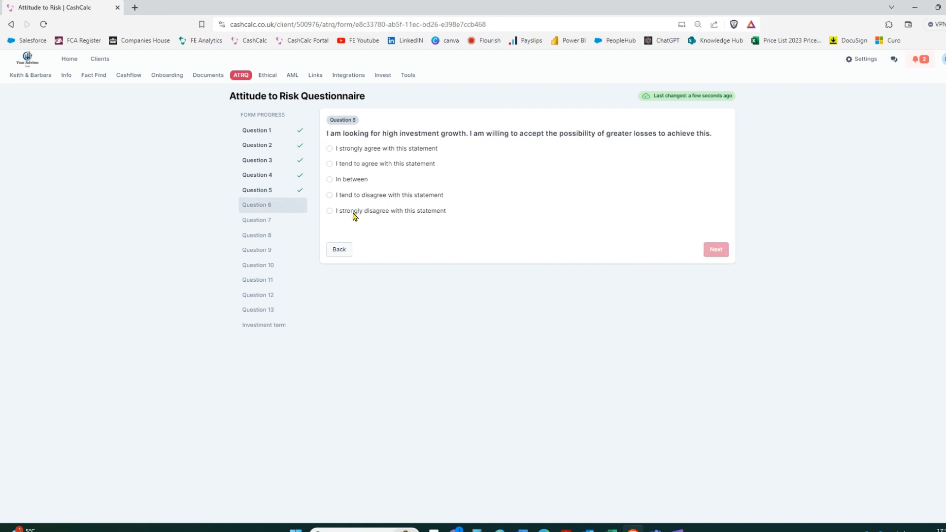
{"action": "left_click", "coordinate": [346, 181]}
{"action": "left_click", "coordinate": [715, 249]}
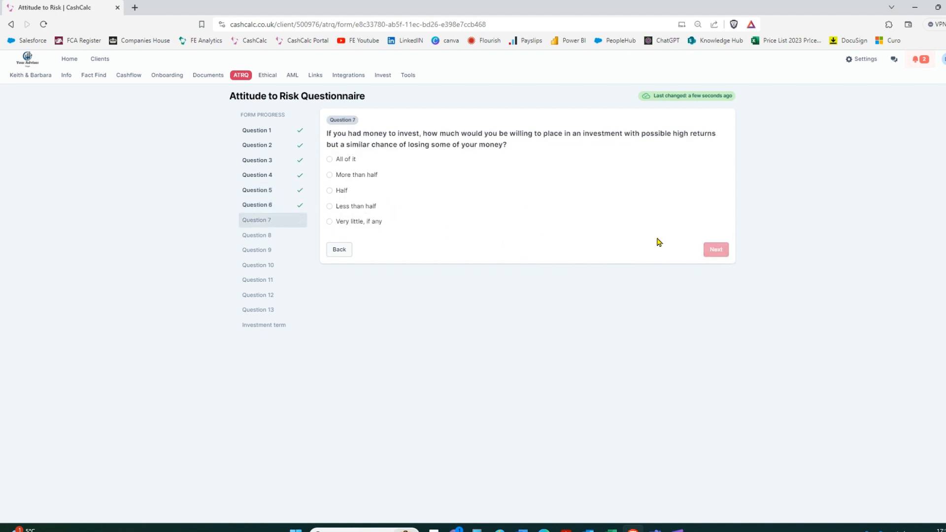
- Answer questions 7 to 9 with Half, A thoughtful risk taker, and Accepting of the possible highs and lows
{"action": "left_click", "coordinate": [338, 192]}
{"action": "left_click", "coordinate": [704, 250]}
{"action": "left_click", "coordinate": [347, 181]}
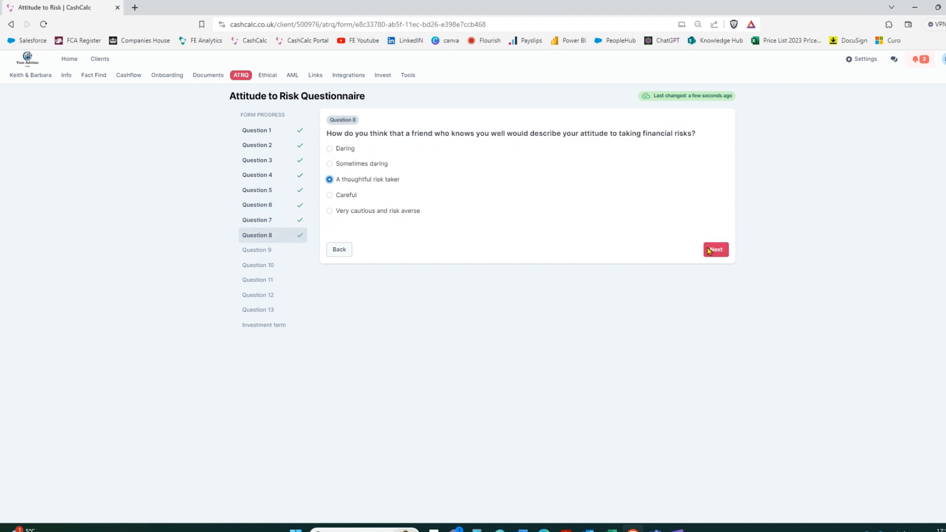
{"action": "left_click", "coordinate": [718, 255]}
{"action": "left_click", "coordinate": [383, 196]}
{"action": "left_click", "coordinate": [715, 250]}
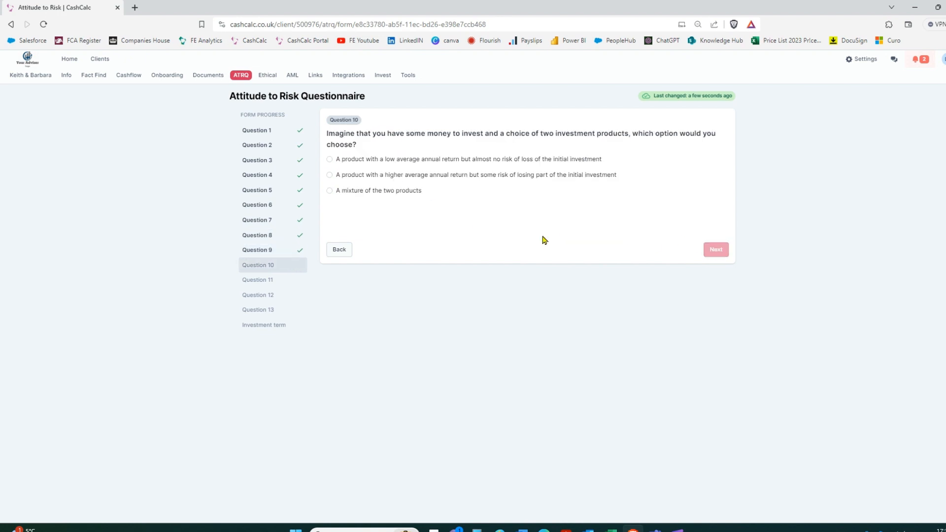
- Choose the higher-return product with some risk for question 10, In between for question 11, and thinking about both gains and losses for question 12
{"action": "left_click", "coordinate": [361, 178]}
{"action": "left_click", "coordinate": [712, 250]}
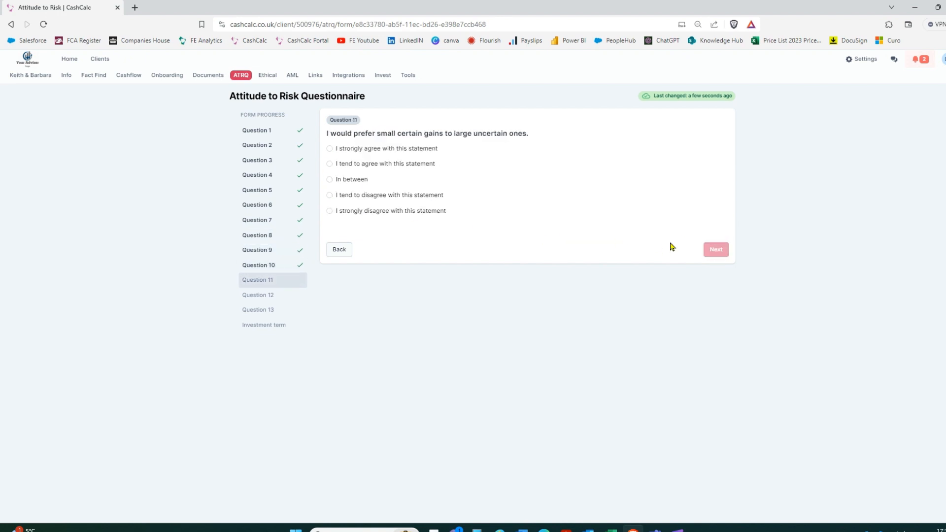
{"action": "left_click", "coordinate": [332, 180]}
{"action": "left_click", "coordinate": [713, 249]}
{"action": "left_click", "coordinate": [376, 191]}
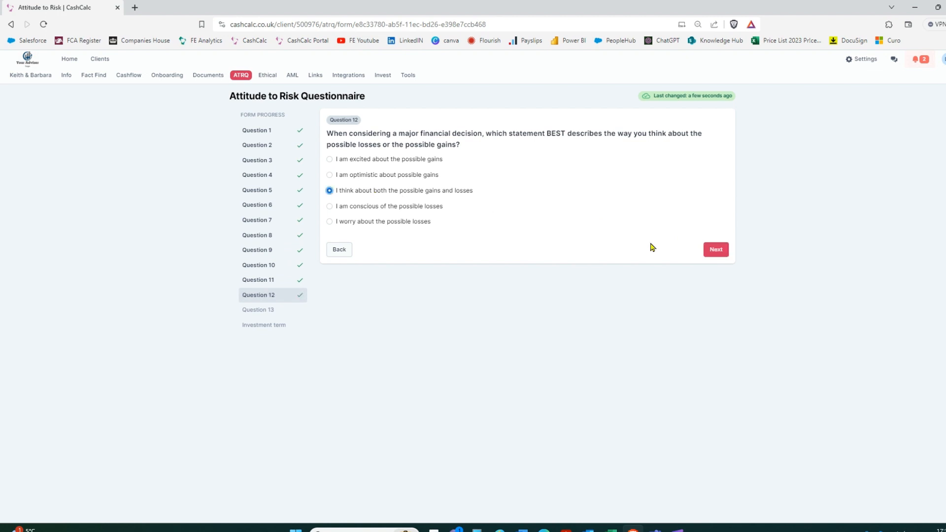
{"action": "left_click", "coordinate": [714, 250]}
- Answer question 13 with In between, set the investment term to Medium Term (8 - 15 Years), and continue to the additional questions
{"action": "left_click", "coordinate": [355, 180]}
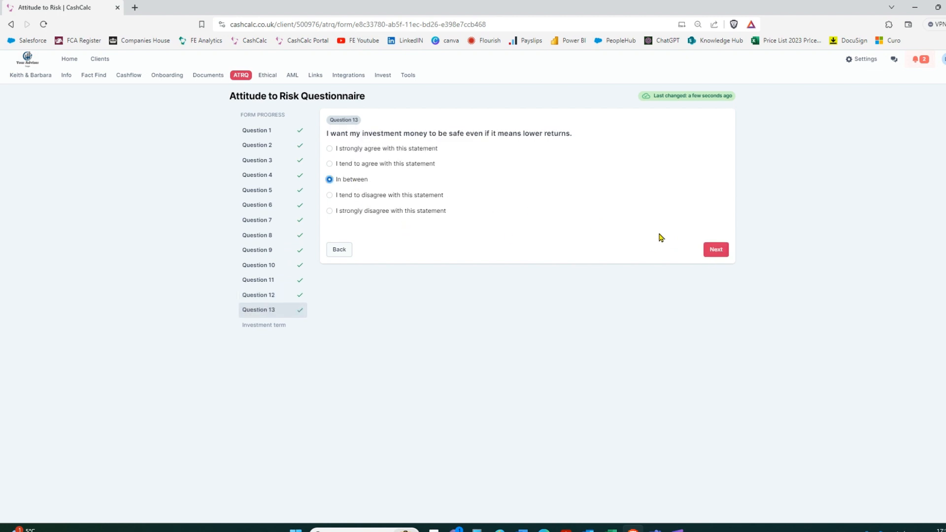
{"action": "left_click", "coordinate": [711, 252]}
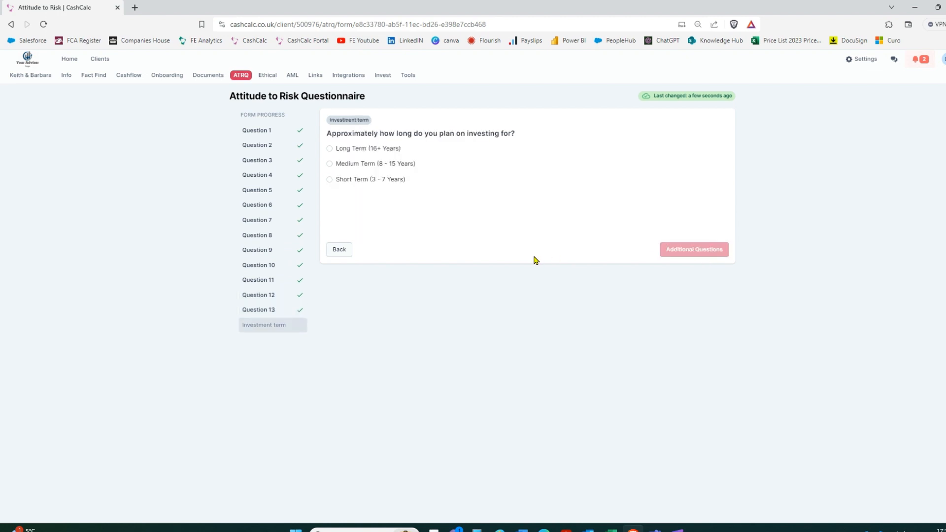
{"action": "left_click", "coordinate": [361, 168]}
{"action": "left_click", "coordinate": [684, 249]}
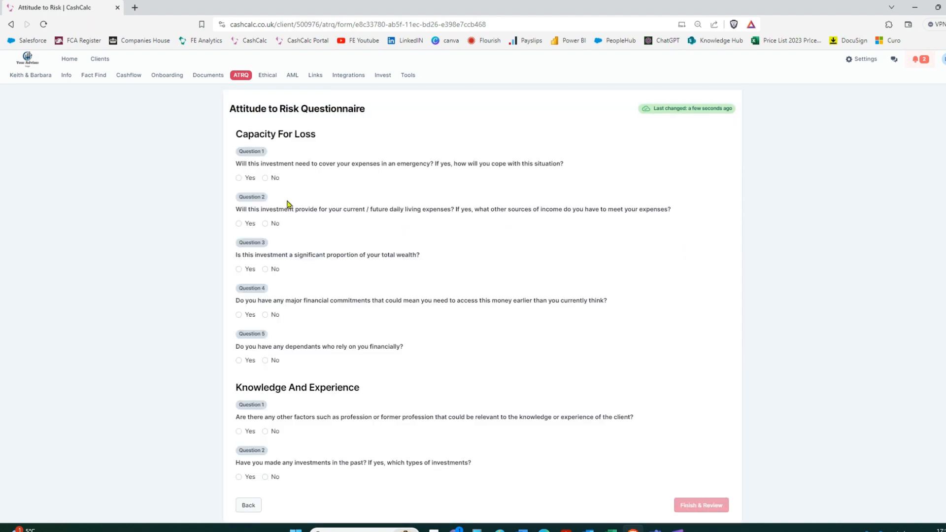
- Answer capacity-for-loss question 1 with Yes and the text "hjdyjdtjtjftjtfjktfjkt", and questions 2 and 3 with No
{"action": "left_click", "coordinate": [239, 178]}
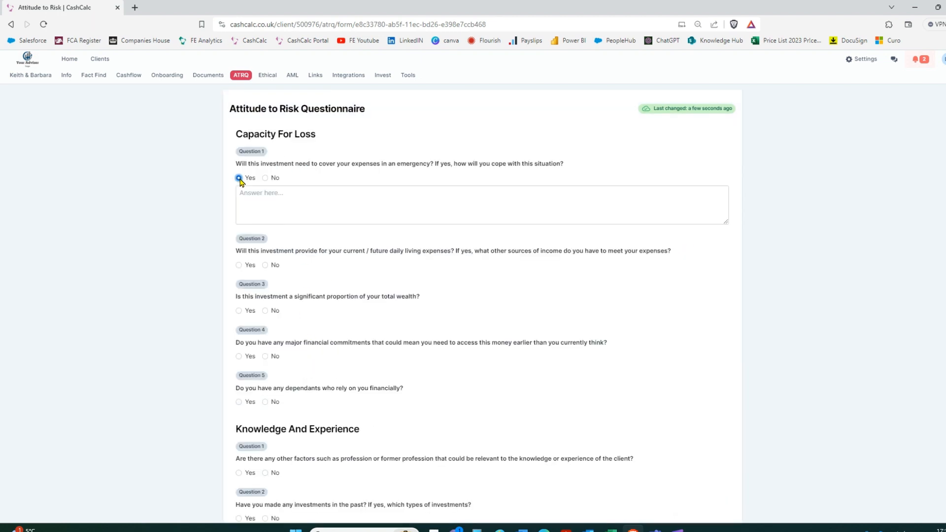
{"action": "left_click", "coordinate": [270, 203]}
{"action": "type", "text": "hjdyjdtjtjftjtfjktfjkt"}
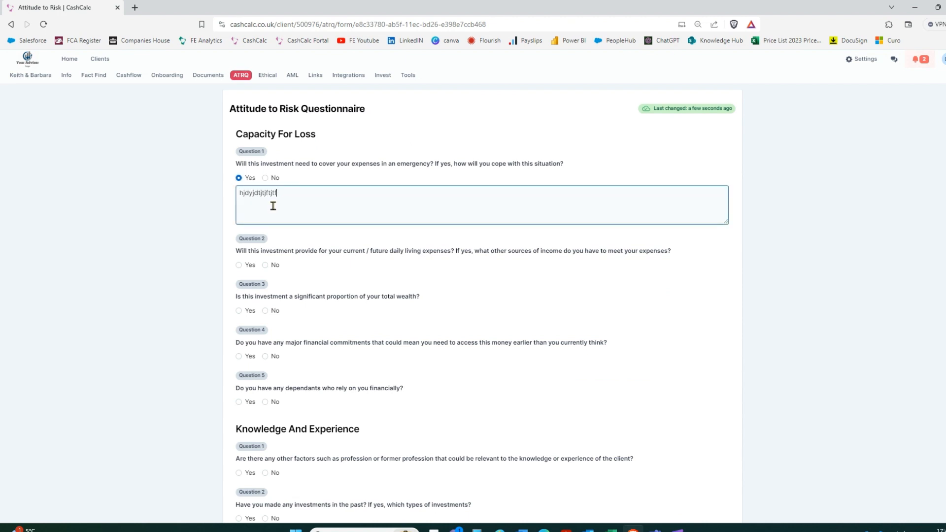
{"action": "left_click", "coordinate": [269, 267]}
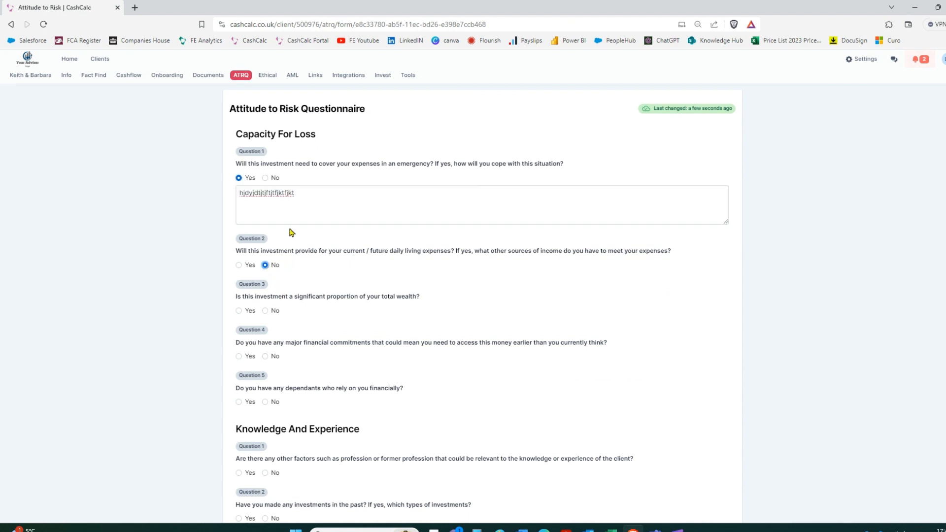
{"action": "left_click", "coordinate": [265, 312]}
- Answer capacity-for-loss question 4 with Yes and the text "tfiktfkitfiktfki", and question 5 on dependants with No
{"action": "left_click", "coordinate": [239, 357]}
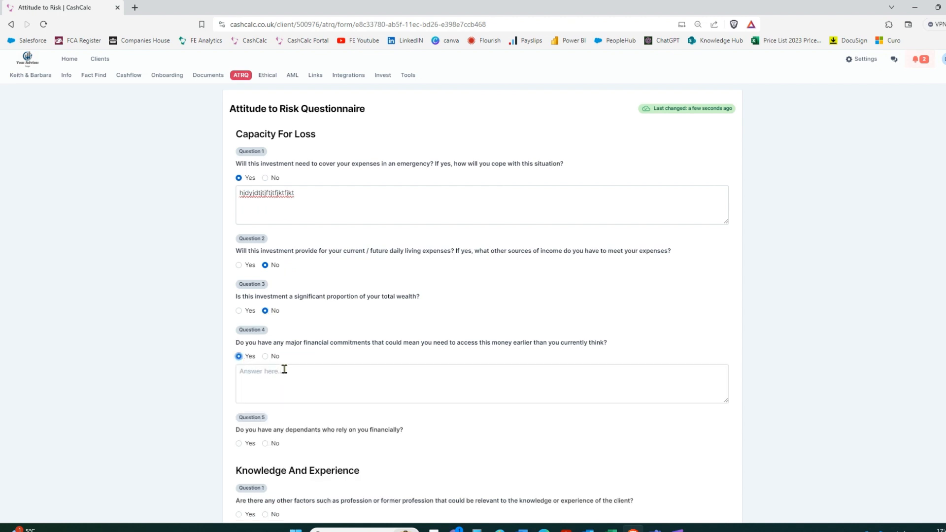
{"action": "left_click", "coordinate": [283, 379]}
{"action": "type", "text": "tfiktfkitfiktfk"}
{"action": "scroll", "coordinate": [291, 392], "scroll_direction": "down", "scroll_amount": 1}
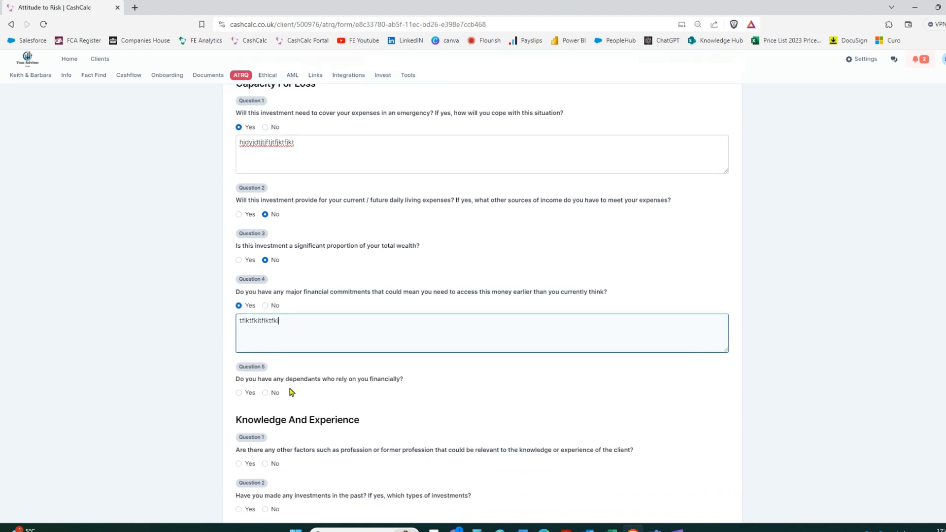
{"action": "left_click", "coordinate": [265, 393]}
- Answer both knowledge and experience questions with No, and finish the questionnaire for adviser review
{"action": "scroll", "coordinate": [274, 386], "scroll_direction": "down", "scroll_amount": 1}
{"action": "left_click", "coordinate": [266, 417]}
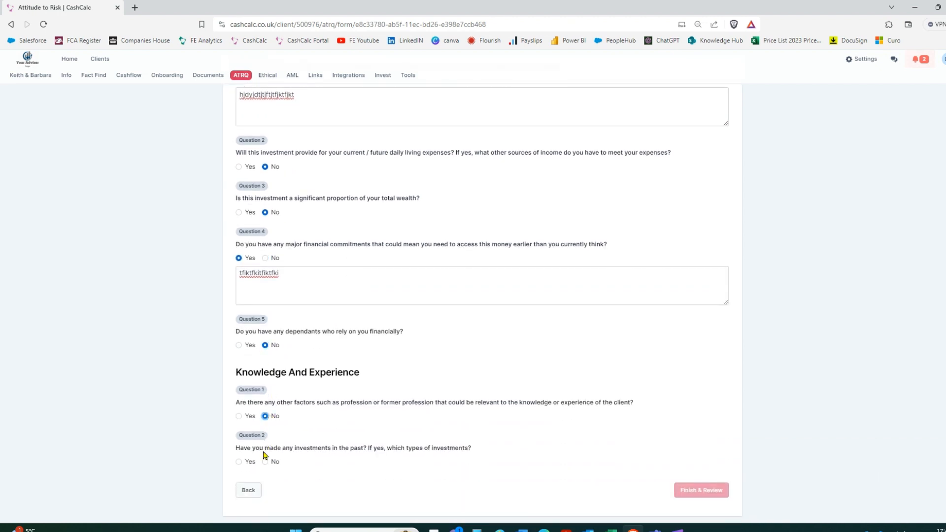
{"action": "left_click", "coordinate": [265, 463]}
{"action": "left_click", "coordinate": [690, 493]}
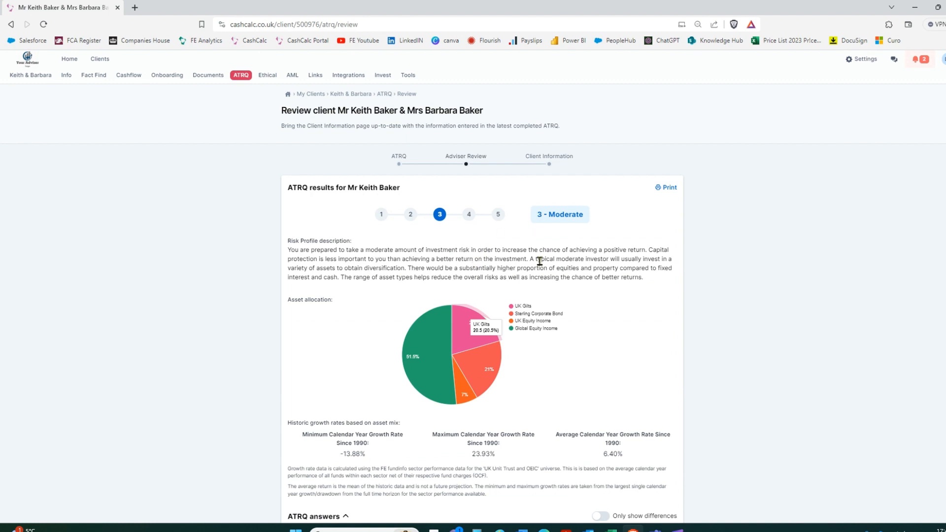
- Examine the client's risk result, asset allocation, growth rates and questionnaire answers, including a view of only the differences from the previous questionnaire
{"action": "scroll", "coordinate": [583, 296], "scroll_direction": "down", "scroll_amount": 3}
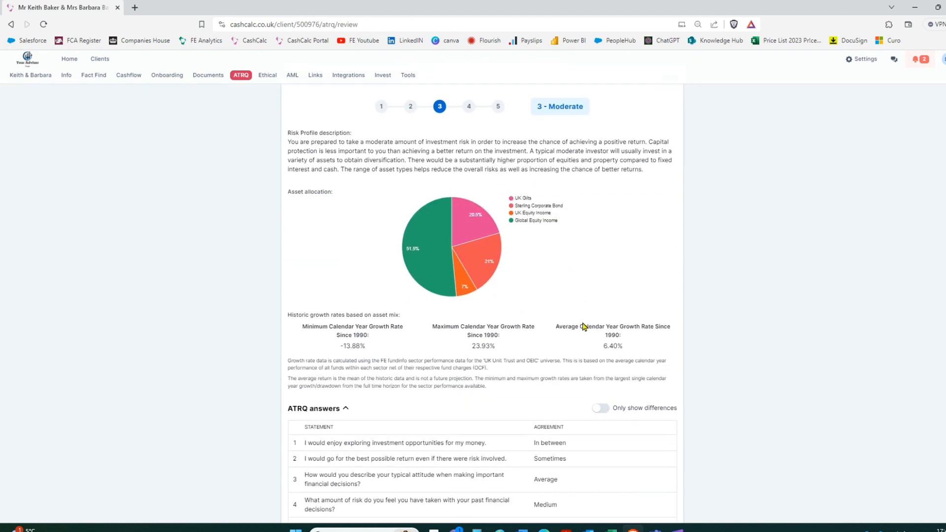
{"action": "scroll", "coordinate": [583, 327], "scroll_direction": "down", "scroll_amount": 4}
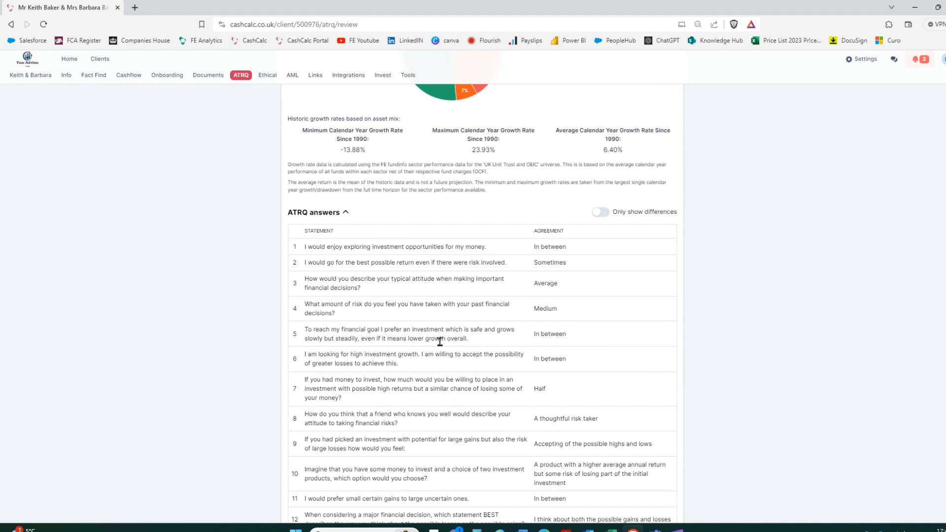
{"action": "left_click", "coordinate": [604, 215]}
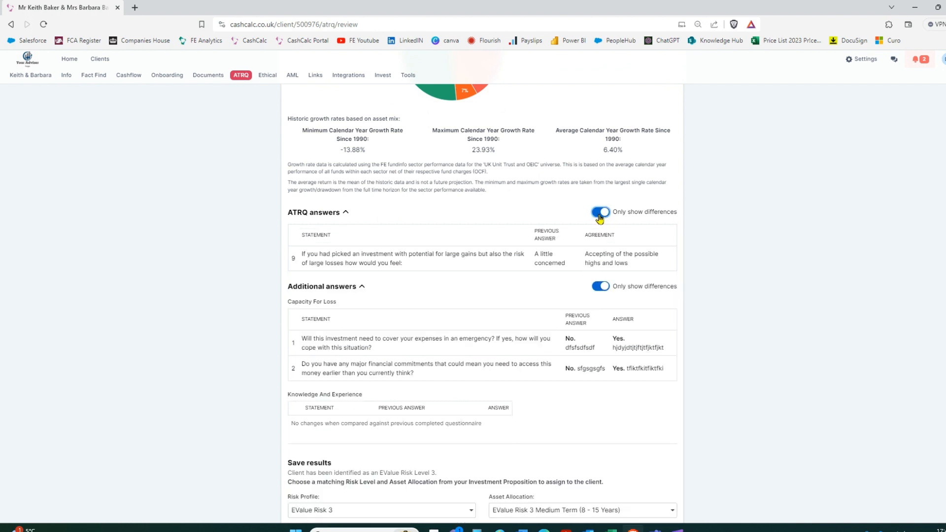
{"action": "left_click", "coordinate": [600, 213]}
{"action": "scroll", "coordinate": [562, 245], "scroll_direction": "down", "scroll_amount": 8}
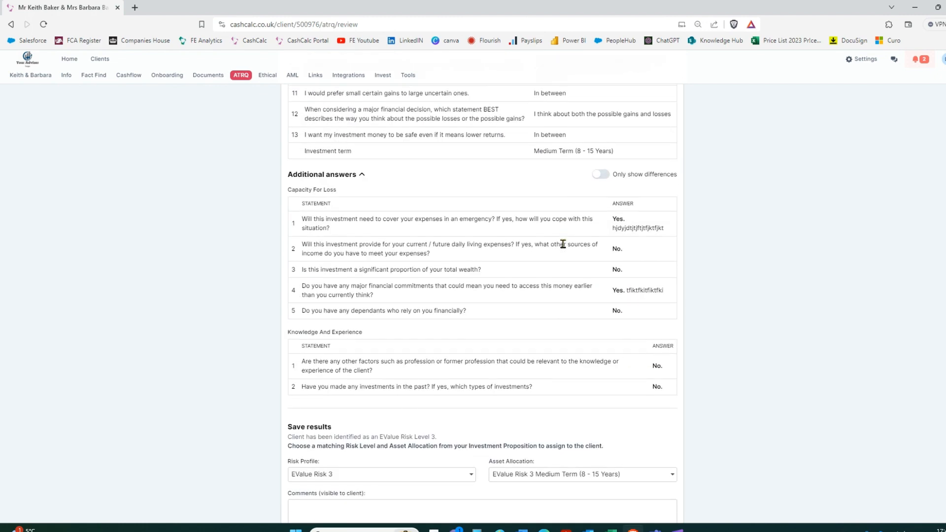
{"action": "scroll", "coordinate": [562, 244], "scroll_direction": "down", "scroll_amount": 2}
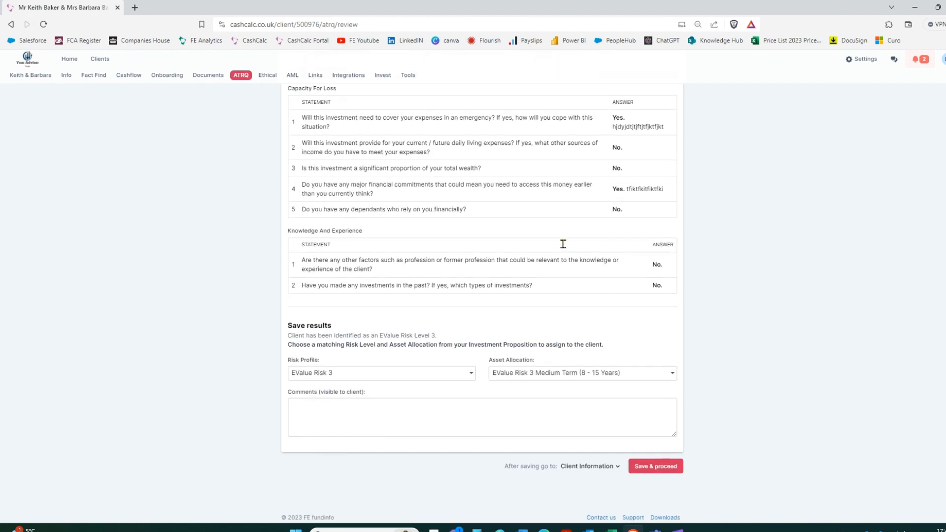
- Assign the client EValue Risk 4 with the Long Term (16+ Years) asset allocation, giving "jhkhkhkhk" as the comment for the adjustment
{"action": "left_click", "coordinate": [403, 377]}
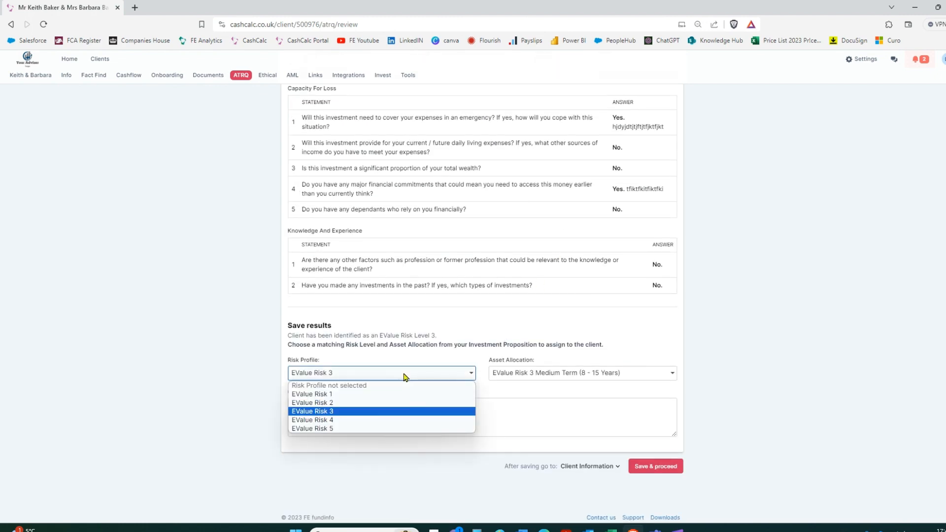
{"action": "left_click", "coordinate": [395, 422]}
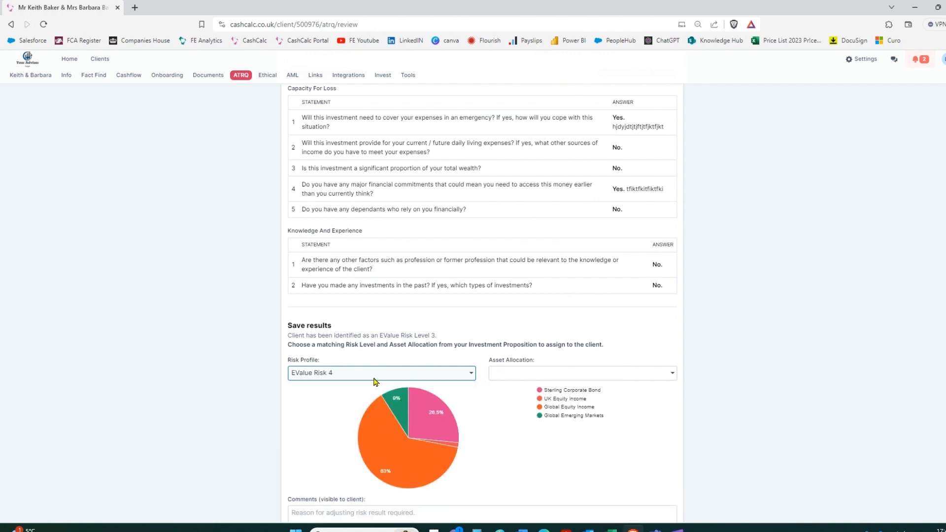
{"action": "left_click", "coordinate": [542, 373]}
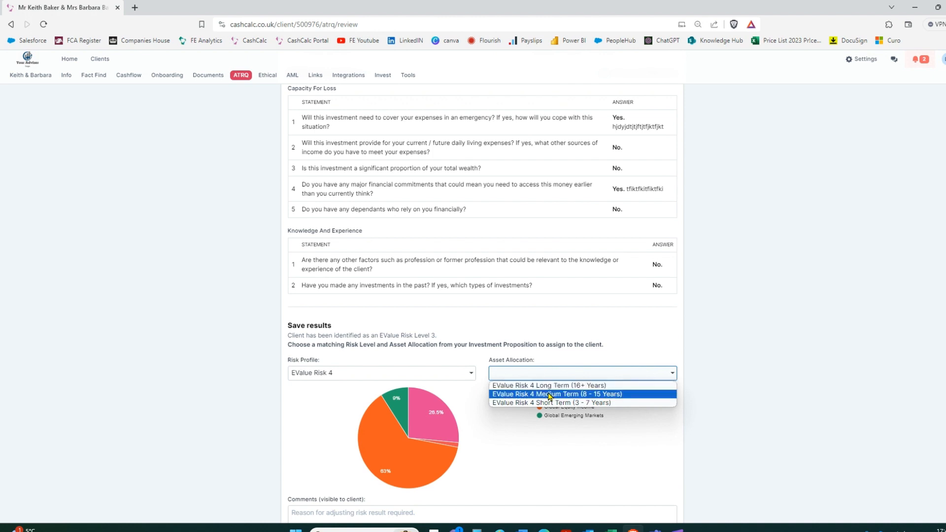
{"action": "left_click", "coordinate": [551, 386]}
{"action": "scroll", "coordinate": [594, 346], "scroll_direction": "down", "scroll_amount": 2}
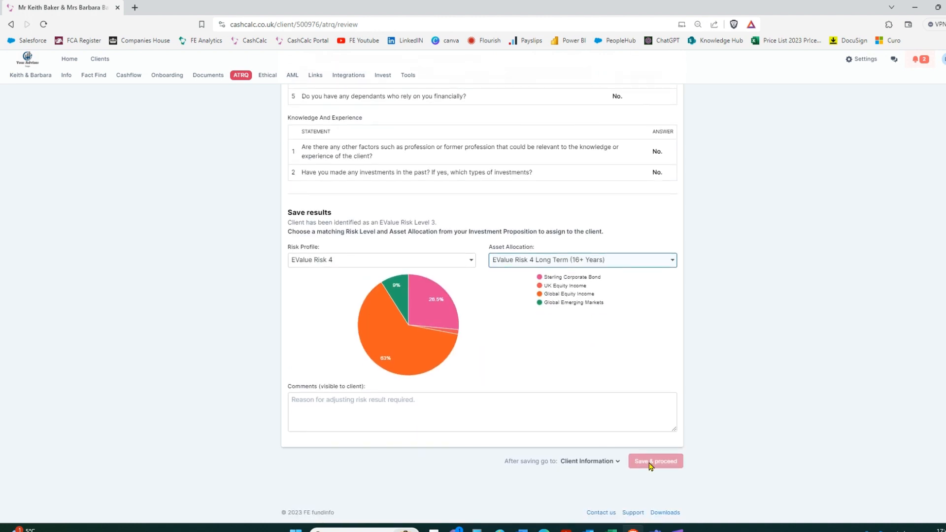
{"action": "left_click", "coordinate": [521, 401]}
{"action": "type", "text": "jhkhkhkhk"}
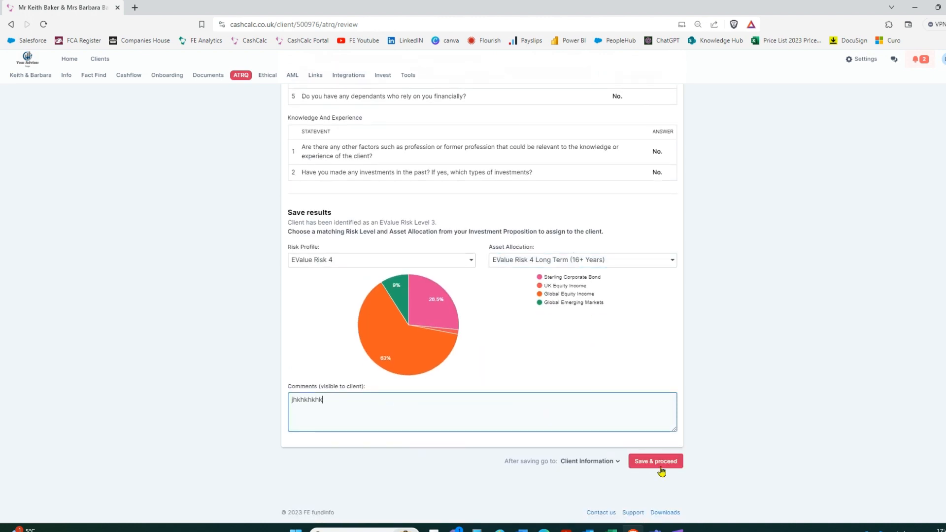
{"action": "left_click", "coordinate": [661, 470]}
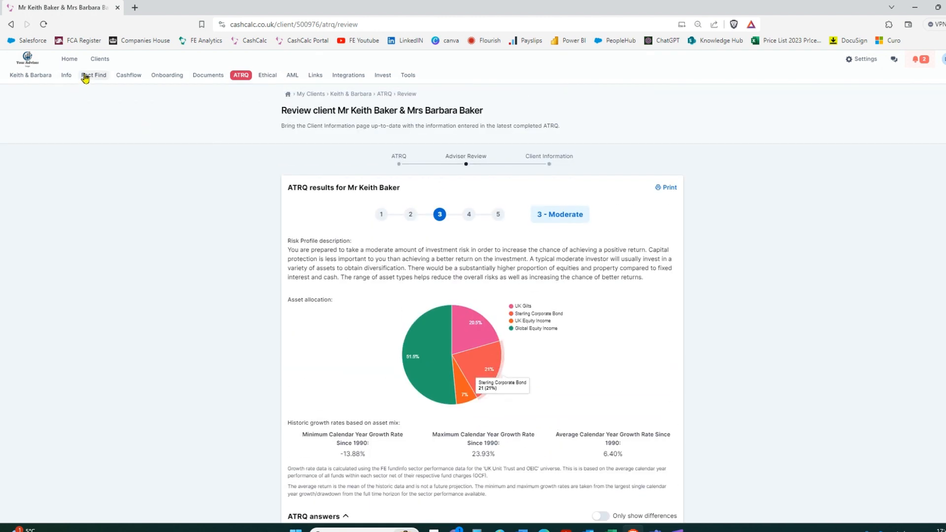
- Open the Current Situation cashflow forecast and check which risk levels its assumptions offer for the first client
{"action": "left_click", "coordinate": [128, 78]}
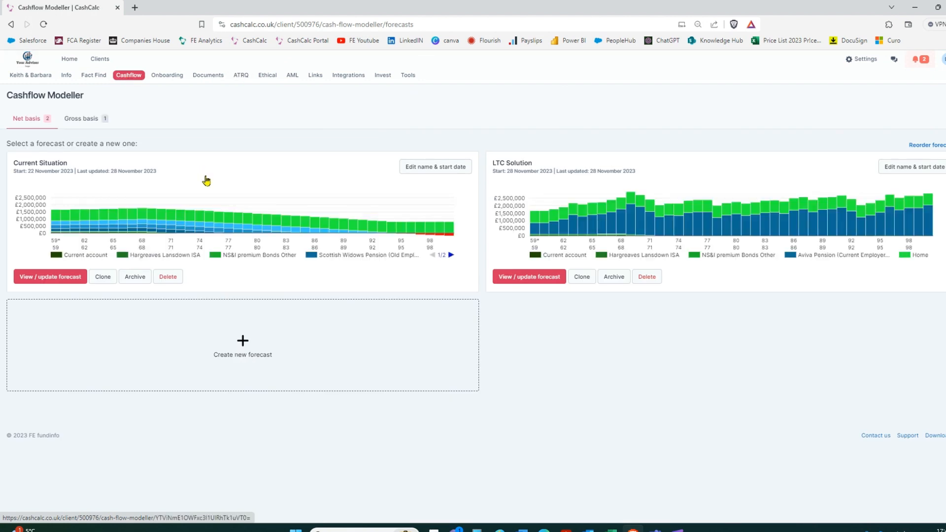
{"action": "left_click", "coordinate": [251, 199]}
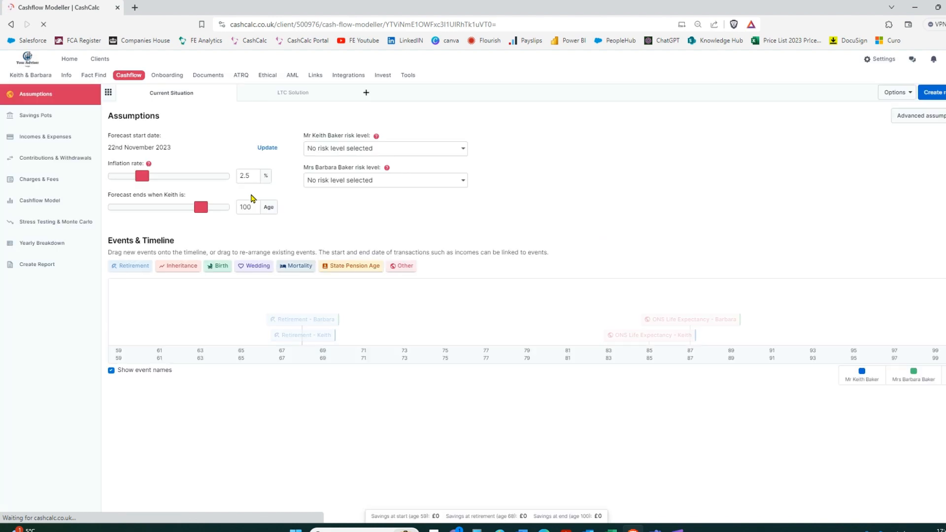
{"action": "left_click", "coordinate": [49, 122]}
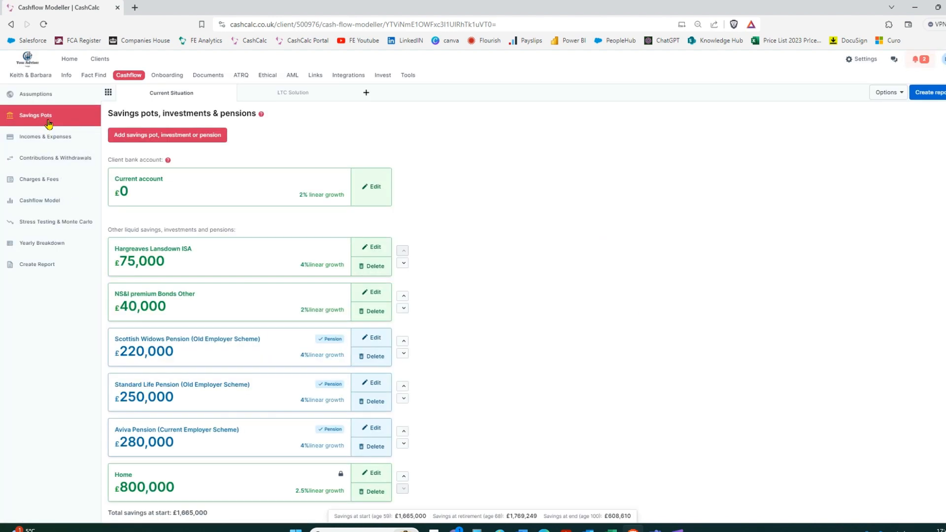
{"action": "left_click", "coordinate": [37, 94]}
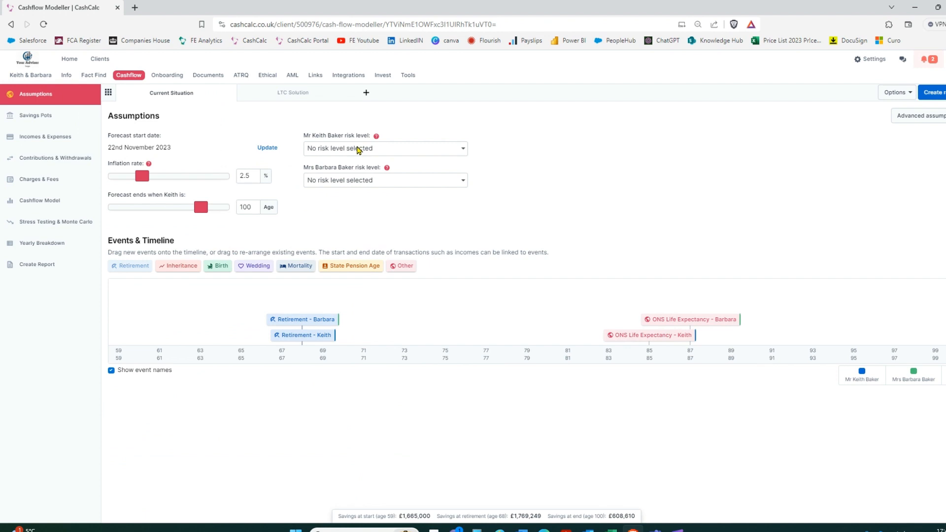
{"action": "left_click", "coordinate": [359, 149]}
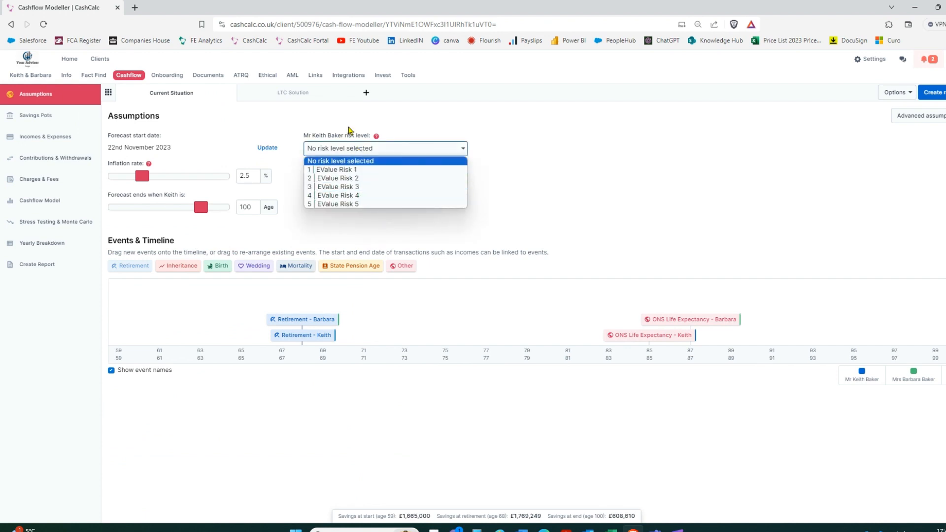
{"action": "left_click", "coordinate": [345, 161]}
- Look through the custom EValue benchmarks available for a variable return on the Standard Life Pension, and leave the pension without updating it
{"action": "left_click", "coordinate": [58, 117]}
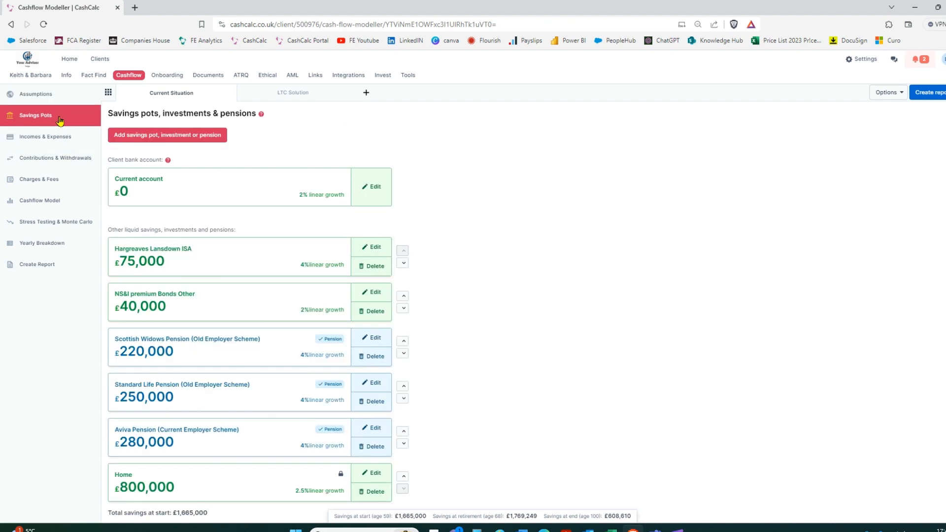
{"action": "scroll", "coordinate": [493, 330], "scroll_direction": "down", "scroll_amount": 1}
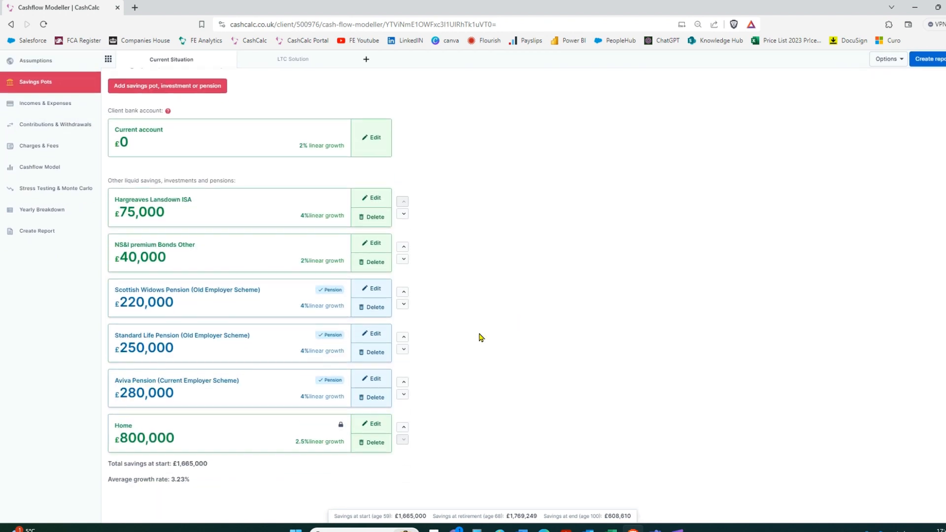
{"action": "left_click", "coordinate": [373, 333]}
{"action": "left_click", "coordinate": [438, 259]}
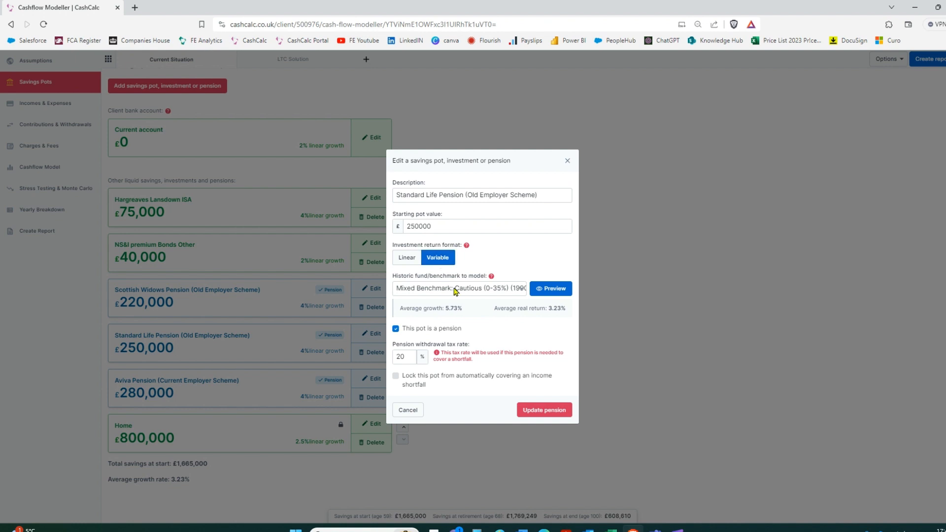
{"action": "left_click", "coordinate": [475, 292]}
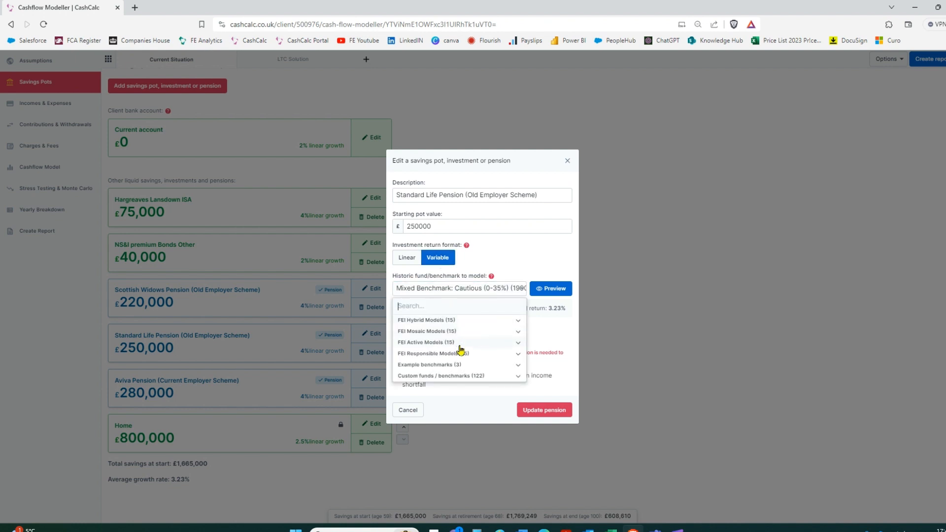
{"action": "left_click", "coordinate": [455, 376]}
{"action": "scroll", "coordinate": [482, 344], "scroll_direction": "down", "scroll_amount": 3}
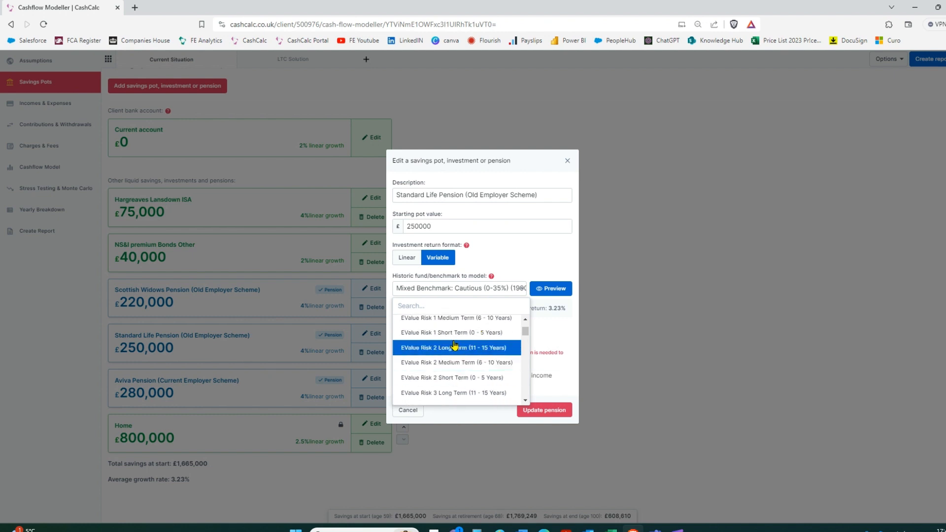
{"action": "left_click", "coordinate": [567, 161]}
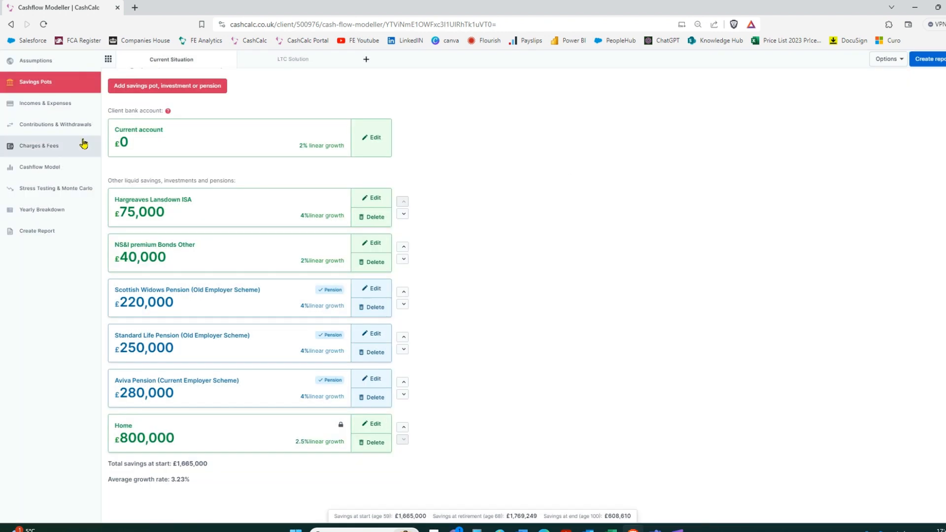
- Set up a Monte Carlo simulation for the Aviva Pension with risk profile 3 and EValue Risk 3 Medium Term (8 - 15 Years), and close it without running
{"action": "left_click", "coordinate": [57, 190]}
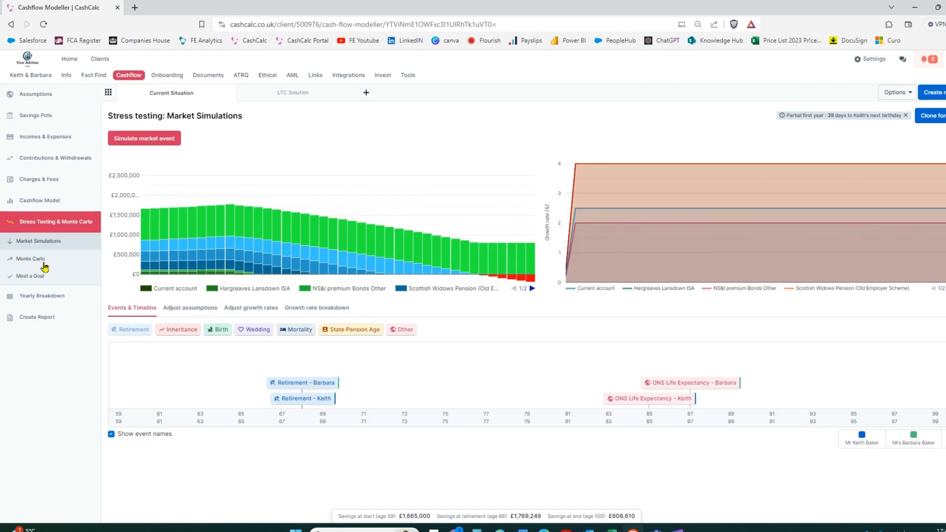
{"action": "left_click", "coordinate": [44, 258]}
{"action": "left_click", "coordinate": [146, 285]}
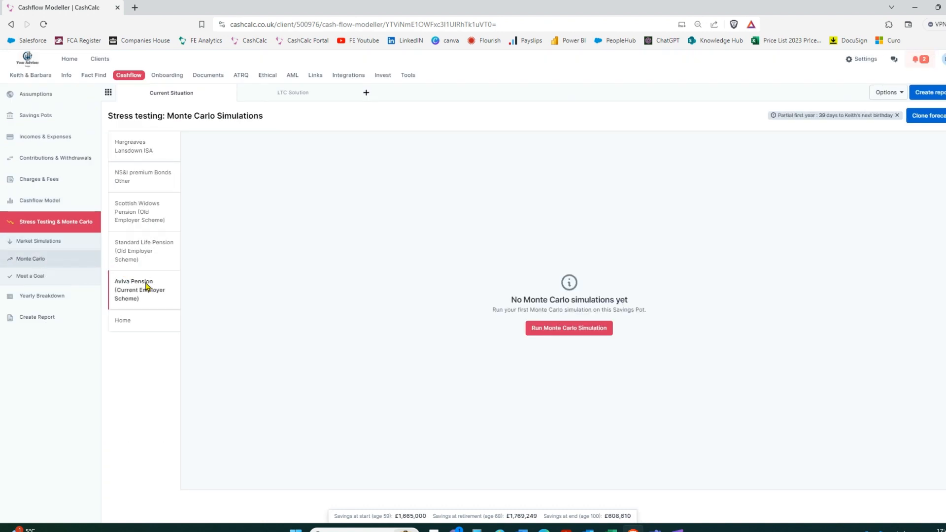
{"action": "left_click", "coordinate": [569, 328]}
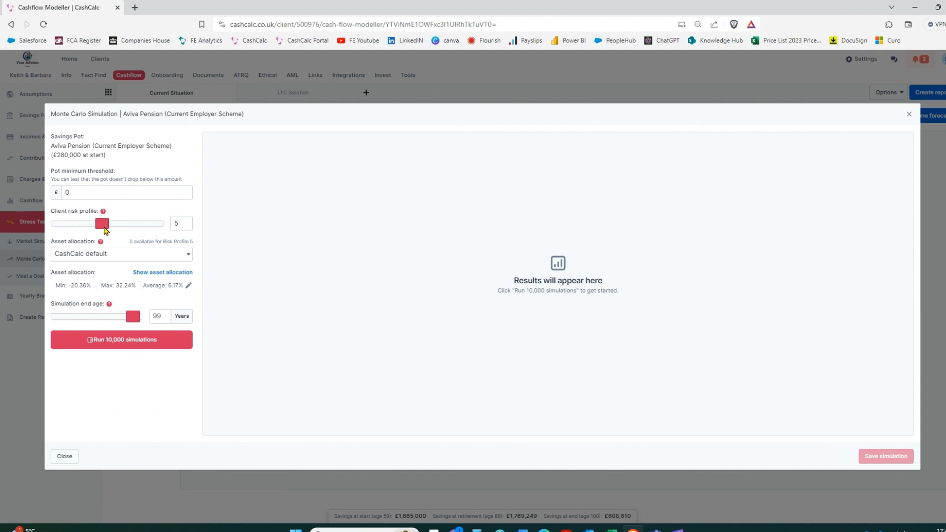
{"action": "left_click_drag", "start_coordinate": [104, 226], "coordinate": [85, 224]}
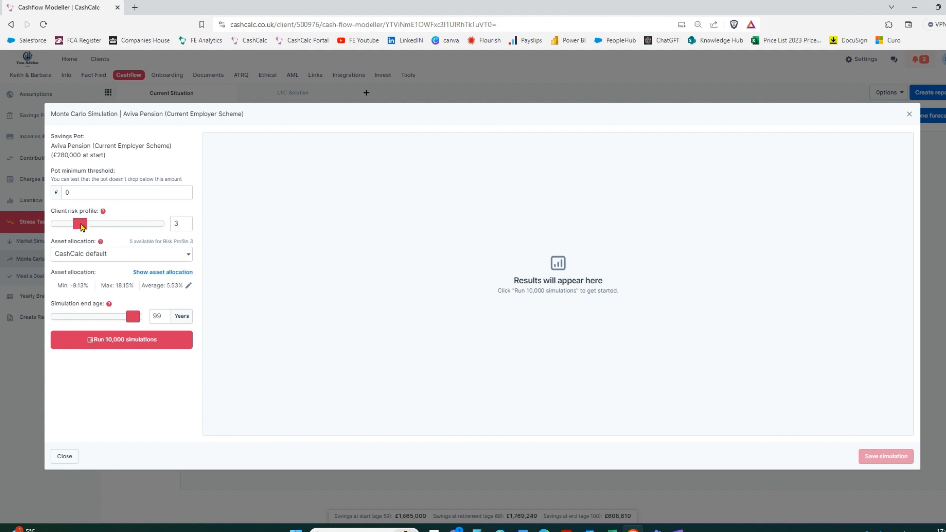
{"action": "left_click", "coordinate": [93, 254]}
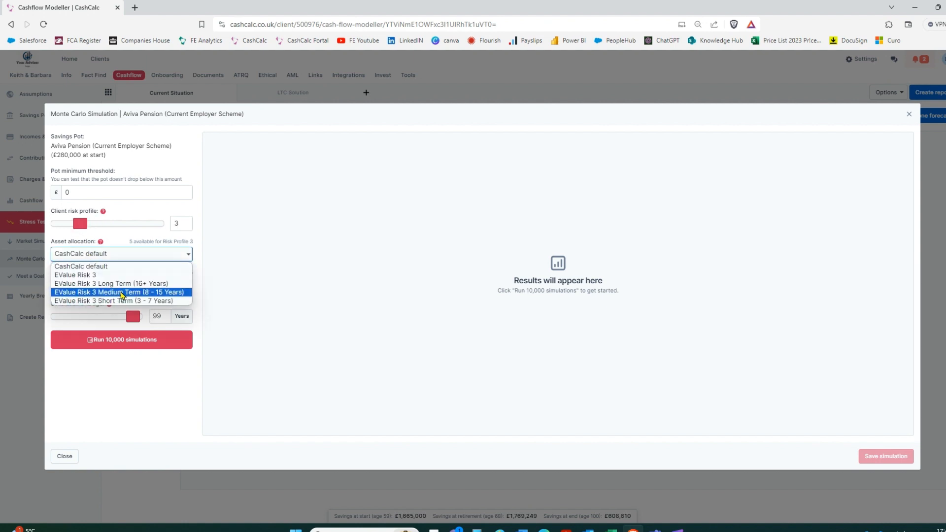
{"action": "left_click", "coordinate": [122, 293]}
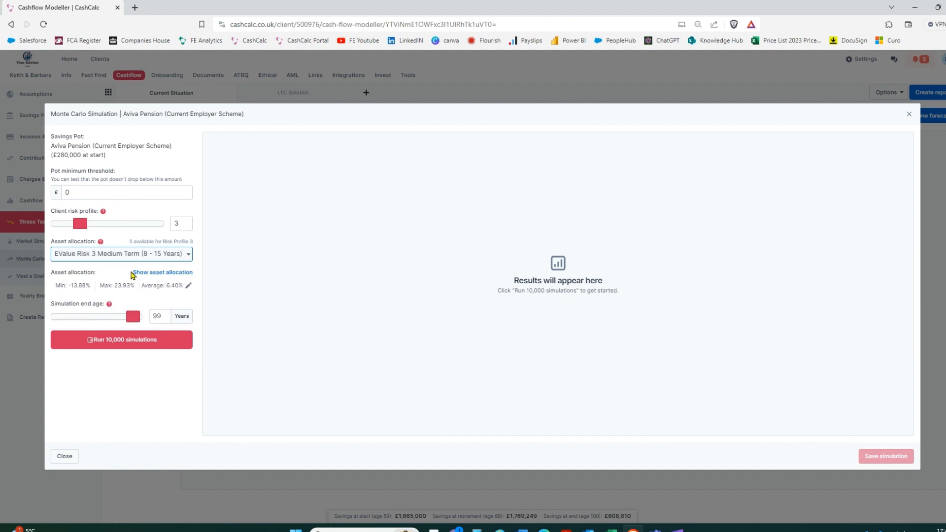
{"action": "left_click", "coordinate": [909, 115]}
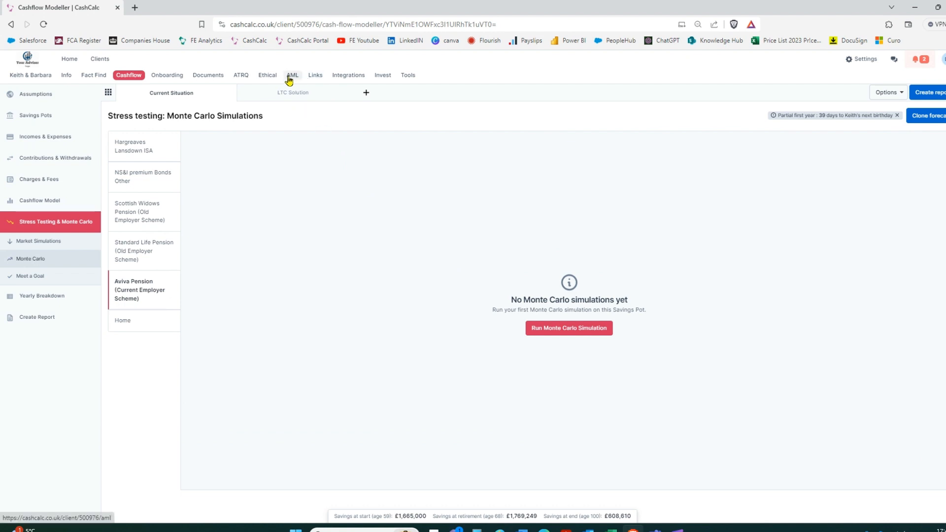
- Start the second client's sustainable investing questionnaire, answering No to experience and Yes to particular interest in sustainable investment types
{"action": "left_click", "coordinate": [267, 78]}
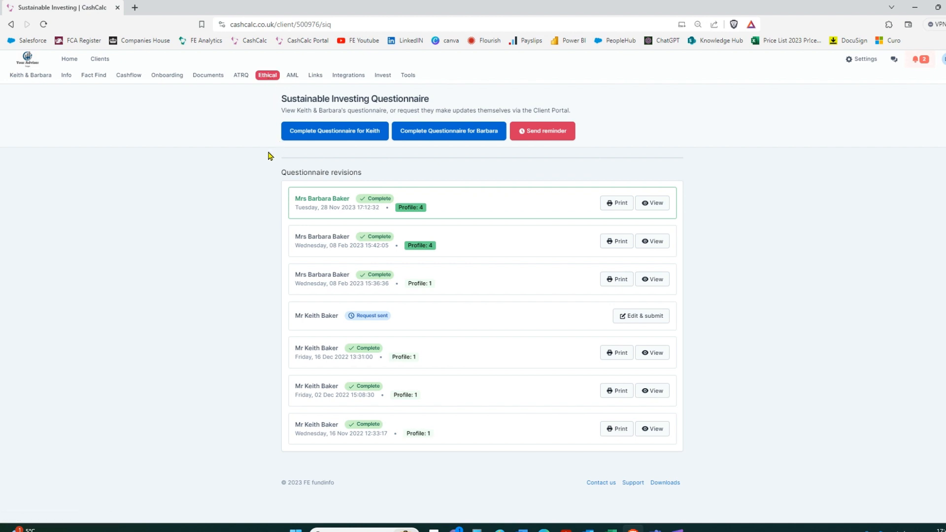
{"action": "left_click", "coordinate": [454, 137]}
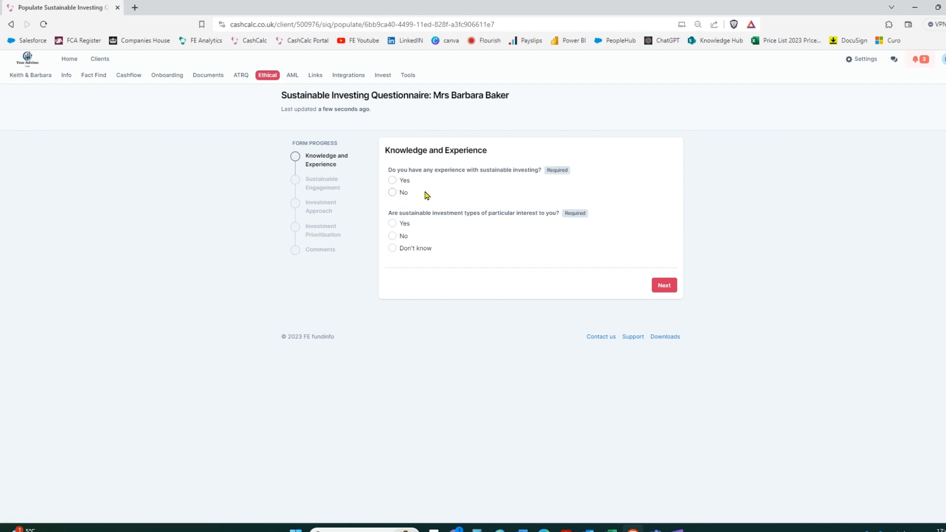
{"action": "left_click", "coordinate": [392, 193]}
{"action": "left_click", "coordinate": [393, 224]}
{"action": "left_click", "coordinate": [663, 285]}
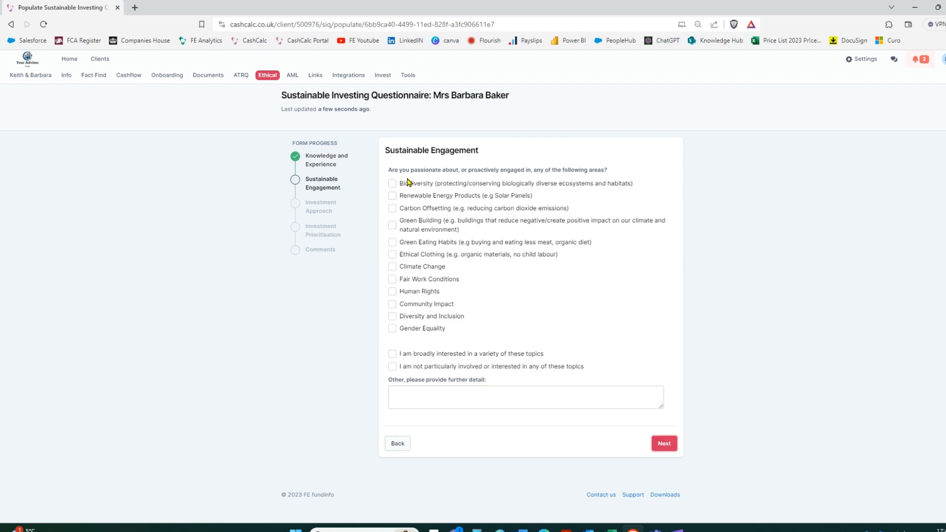
- Choose Renewable Energy Products, Green Building, Ethical Clothing, Climate Change and Fair Work Conditions as engagement areas, leaving further detail blank, and continue
{"action": "left_click", "coordinate": [393, 196]}
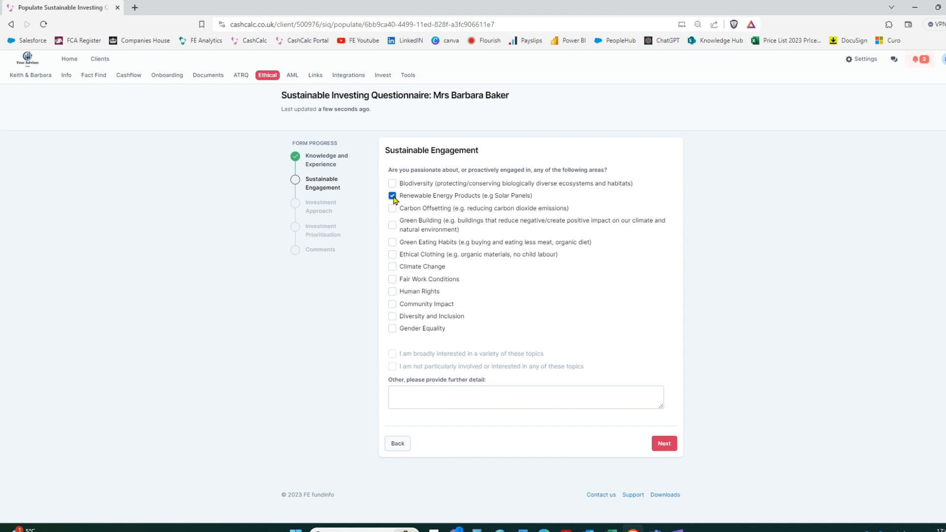
{"action": "left_click", "coordinate": [393, 225]}
{"action": "left_click", "coordinate": [393, 254]}
{"action": "left_click", "coordinate": [393, 267]}
{"action": "left_click", "coordinate": [392, 279]}
{"action": "left_click", "coordinate": [441, 397]}
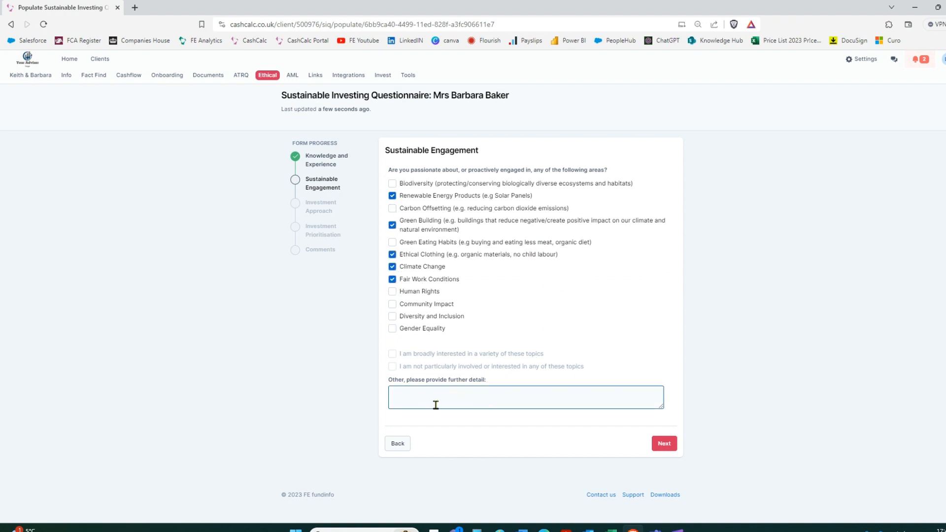
{"action": "left_click", "coordinate": [663, 443]}
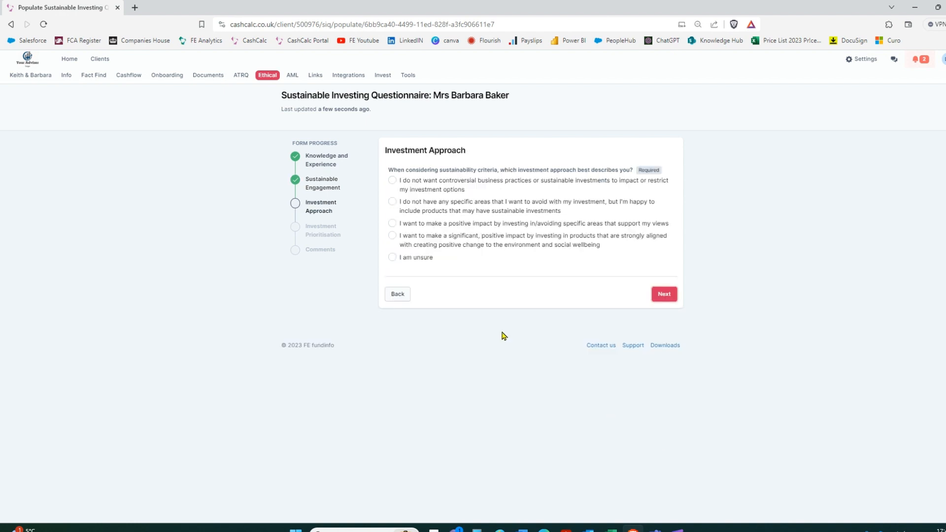
- Choose the approach of investing in/avoiding areas that support their views, and rank specific business areas first, avoiding controversial practices second and sustainable investing third
{"action": "left_click", "coordinate": [392, 224]}
{"action": "left_click", "coordinate": [658, 294]}
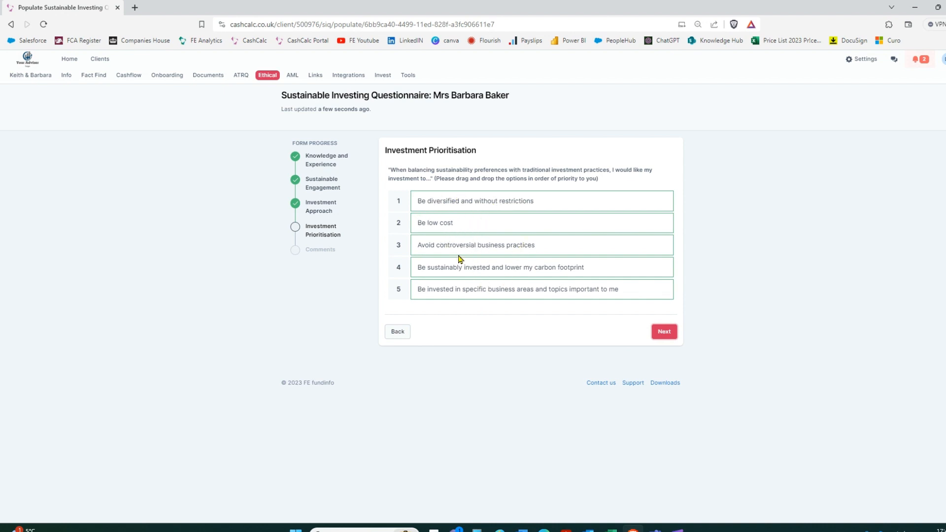
{"action": "left_click_drag", "start_coordinate": [467, 247], "coordinate": [469, 205]}
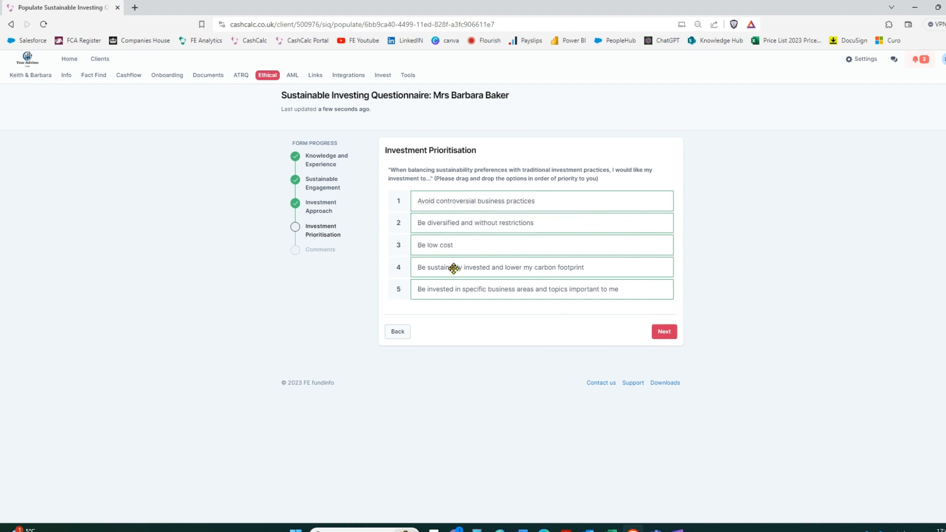
{"action": "left_click_drag", "start_coordinate": [450, 268], "coordinate": [465, 224]}
{"action": "left_click_drag", "start_coordinate": [453, 288], "coordinate": [453, 202]}
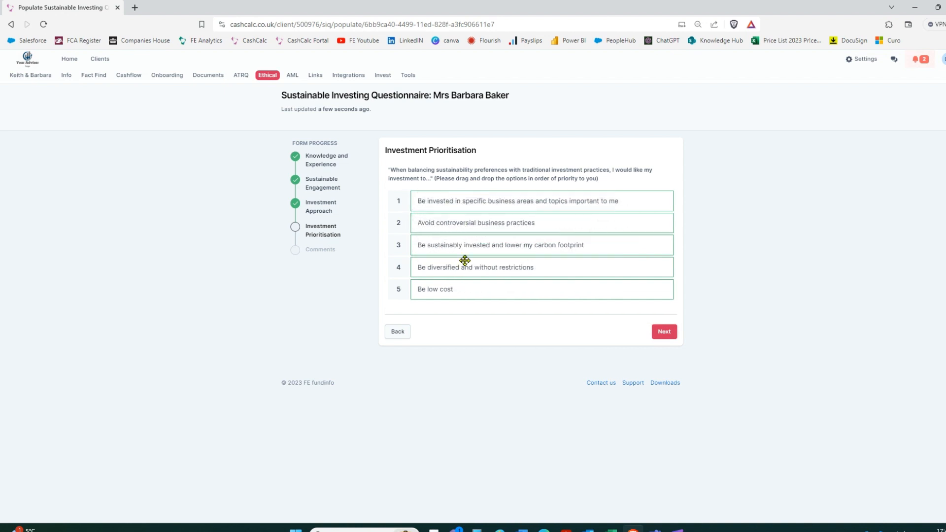
{"action": "left_click", "coordinate": [664, 332]}
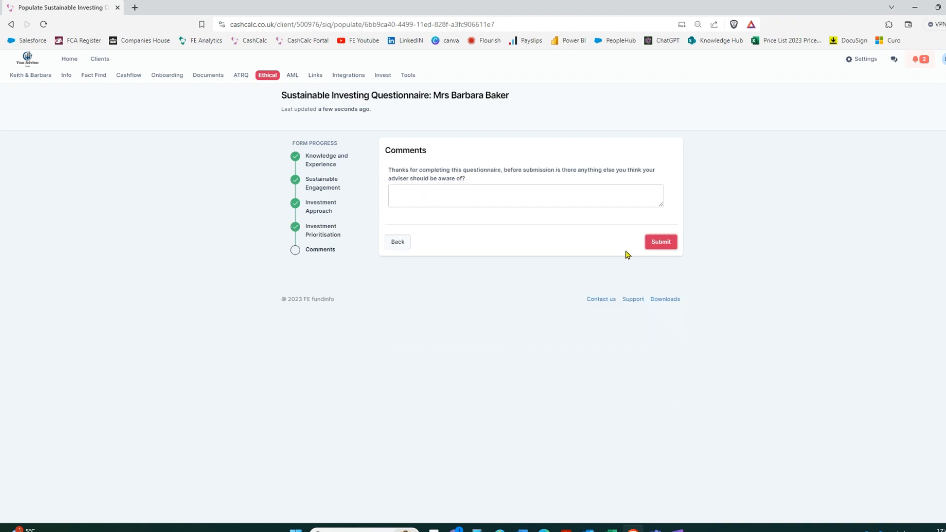
- Submit the sustainable investing questionnaire without comments, review its profile and recorded answers, and return to the couple's main client page
{"action": "left_click", "coordinate": [656, 241]}
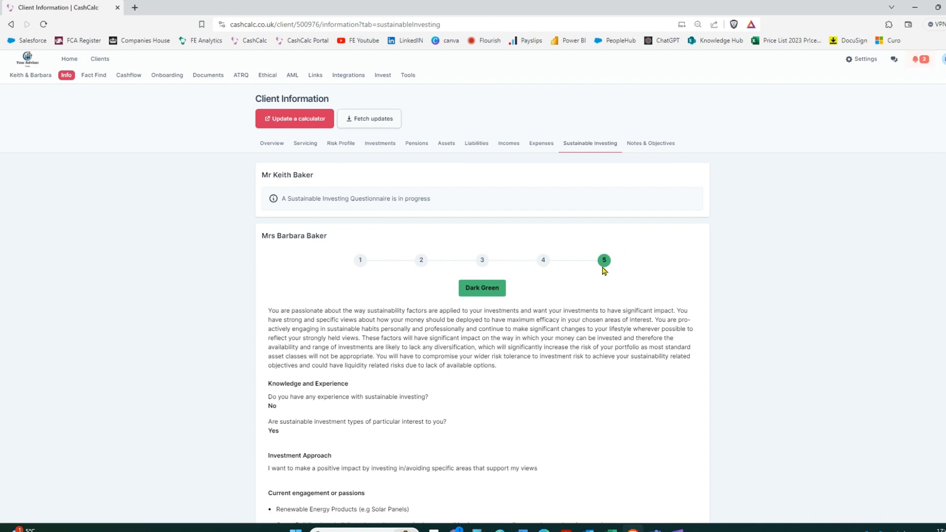
{"action": "scroll", "coordinate": [610, 267], "scroll_direction": "down", "scroll_amount": 3}
{"action": "scroll", "coordinate": [609, 267], "scroll_direction": "down", "scroll_amount": 4}
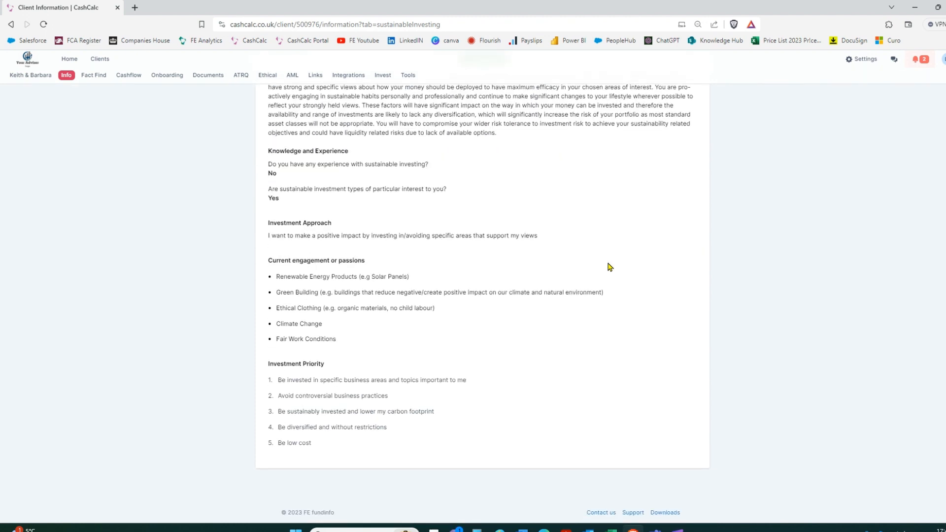
{"action": "scroll", "coordinate": [610, 267], "scroll_direction": "up", "scroll_amount": 5}
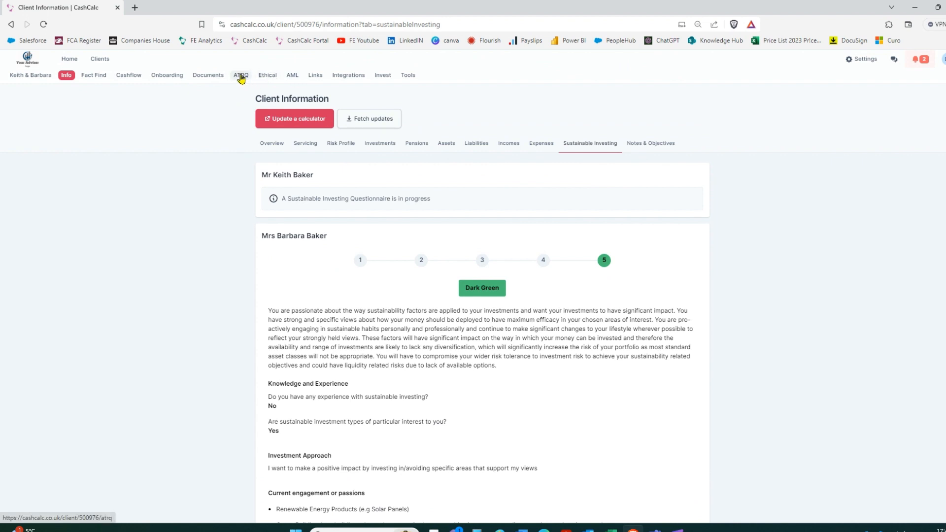
{"action": "left_click", "coordinate": [31, 75]}
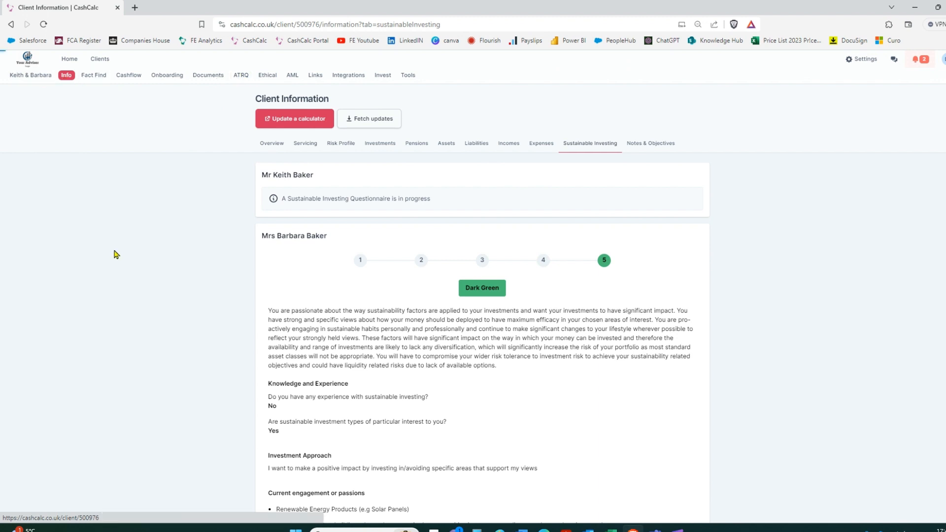